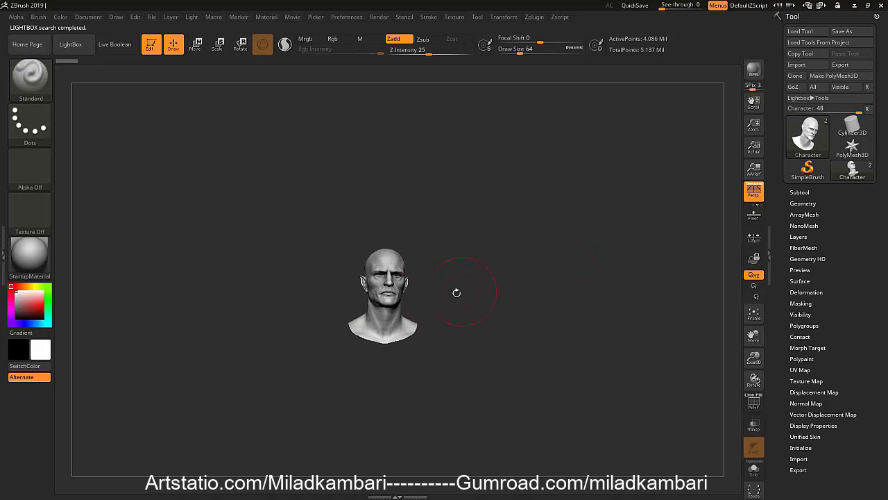
# Set the Standard brush's draw size to 39 and look over the head bust
pyautogui.moveTo(448, 234)
pyautogui.keyDown('ctrl'); pyautogui.mouseDown(button='right')
pyautogui.moveTo(447, 213)
pyautogui.moveTo(436, 232)
pyautogui.mouseUp(button='right'); pyautogui.keyUp('ctrl')
pyautogui.press('s')
pyautogui.moveTo(437, 231); pyautogui.dragTo(432, 232)
pyautogui.moveTo(432, 232)
pyautogui.mouseDown(button='right')
pyautogui.moveTo(414, 232)
pyautogui.moveTo(446, 226)
pyautogui.mouseUp(button='right')
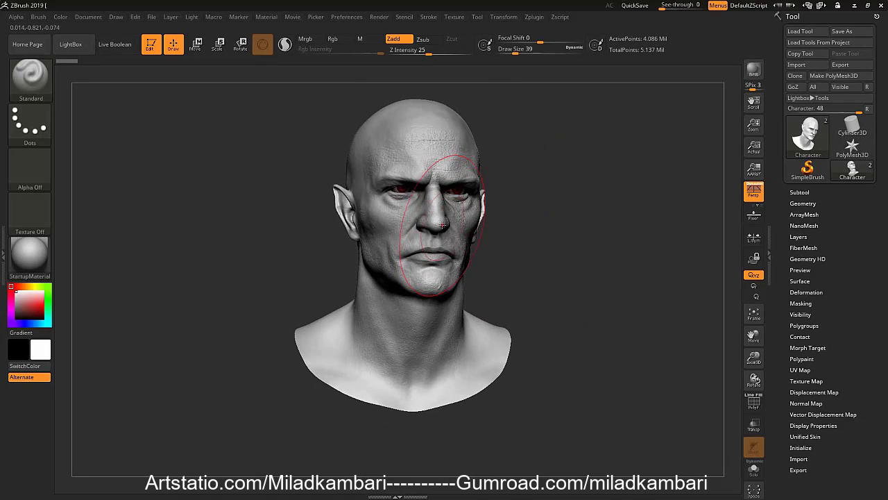
pyautogui.press('shift')
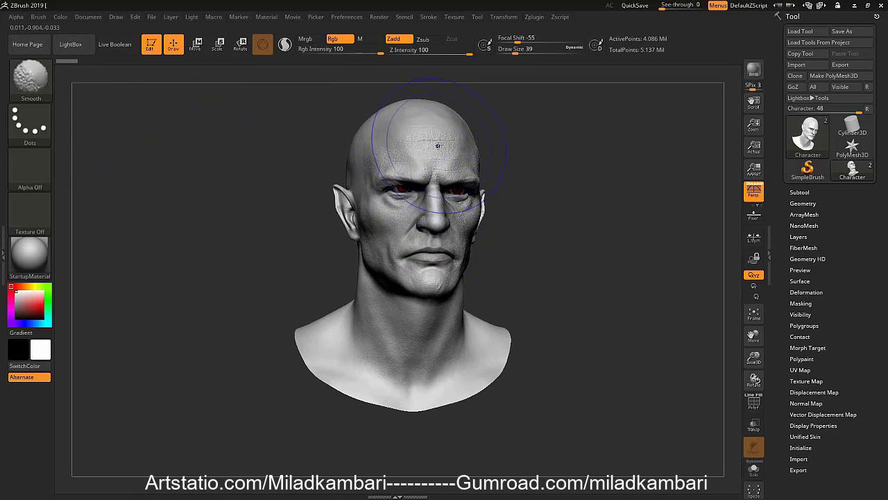
pyautogui.keyDown('ctrl'); pyautogui.moveTo(437, 154); pyautogui.dragTo(347, 154, button='right'); pyautogui.keyUp('ctrl')
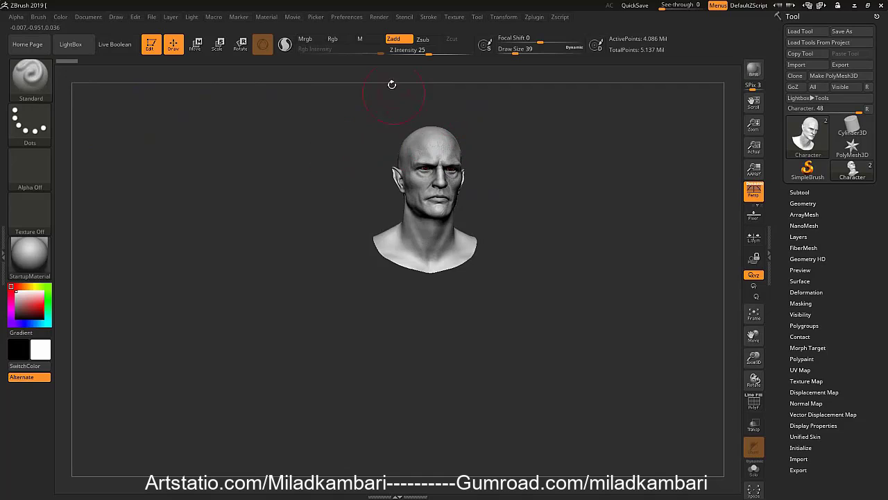
pyautogui.moveTo(753, 125); pyautogui.dragTo(638, 200)
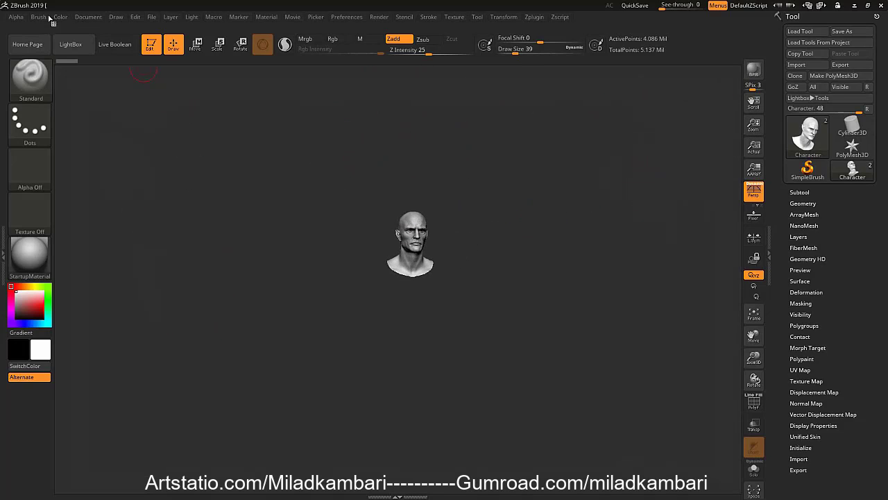
# Reduce the document width, resize the document, accept the notice and clear the canvas
pyautogui.click(88, 17)
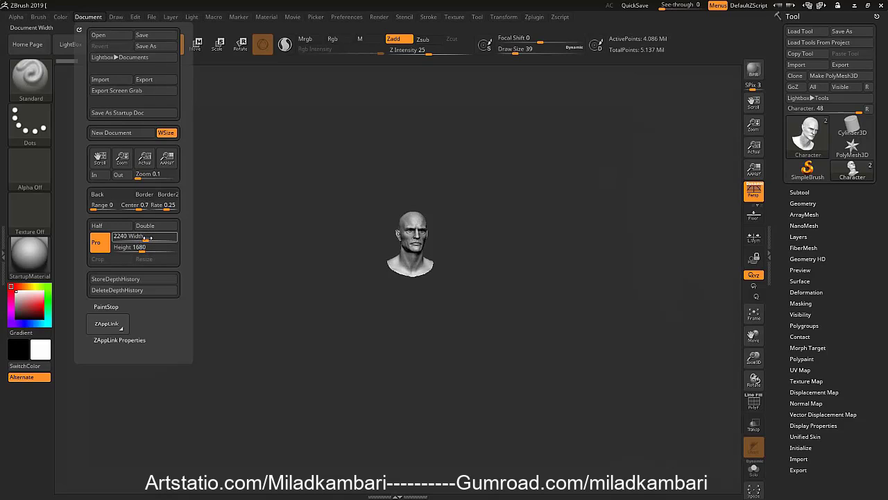
pyautogui.moveTo(141, 237); pyautogui.dragTo(135, 237)
pyautogui.click(149, 261)
pyautogui.click(468, 288)
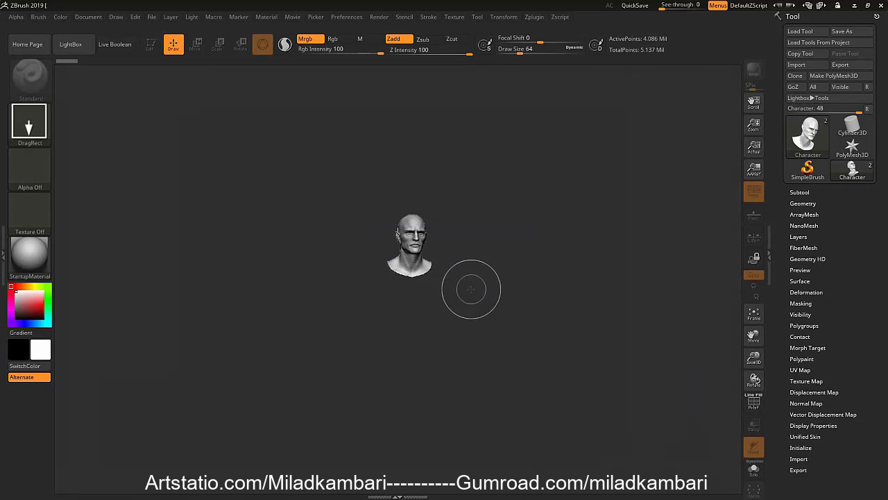
pyautogui.hotkey('ctrl', 'n')
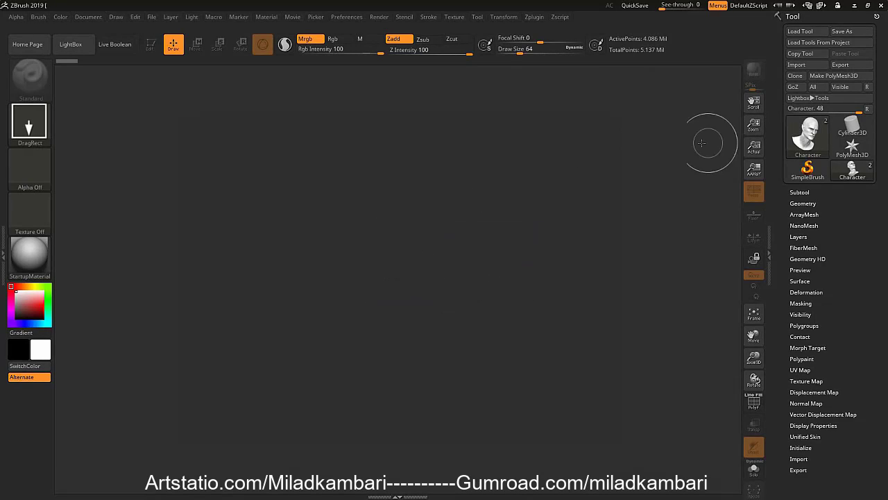
# Double the document size to 1916 by 1438 and accept the notice
pyautogui.click(89, 16)
pyautogui.click(154, 225)
pyautogui.click(468, 288)
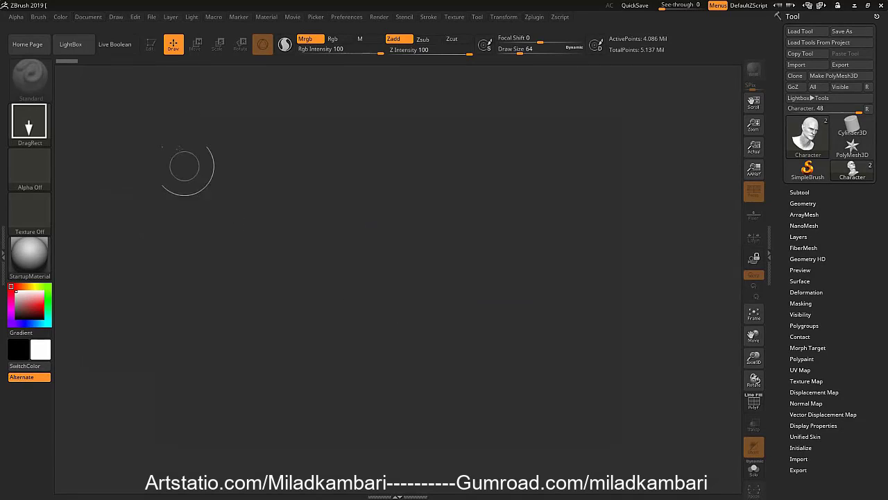
# Keep the background gradient range at 0 and set the document background colour to light gray
pyautogui.click(88, 17)
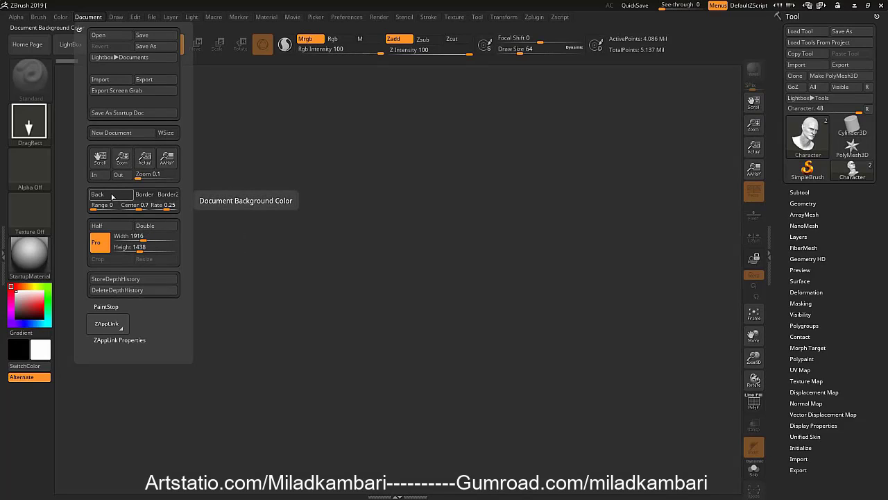
pyautogui.moveTo(96, 208)
pyautogui.mouseDown()
pyautogui.moveTo(110, 208)
pyautogui.moveTo(88, 208)
pyautogui.mouseUp()
pyautogui.click(15, 302)
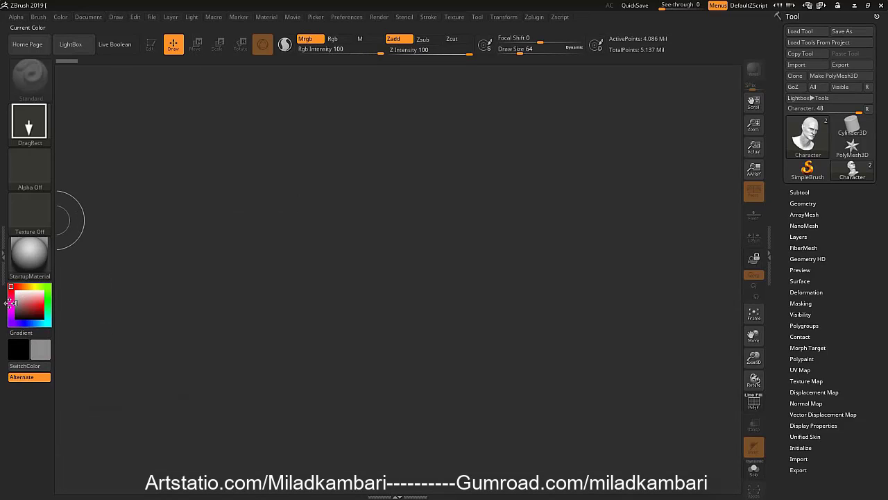
pyautogui.click(90, 16)
pyautogui.click(111, 199)
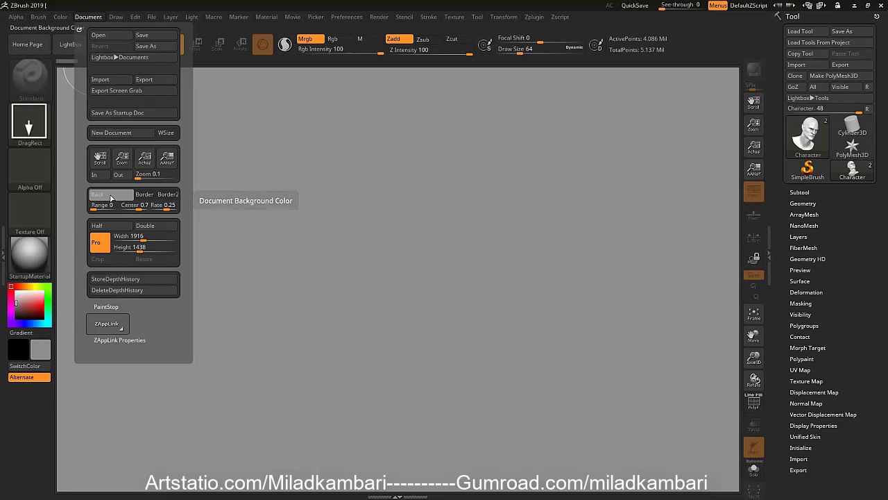
# Set the document background colour to dark gray and save the document as the startup document
pyautogui.click(11, 314)
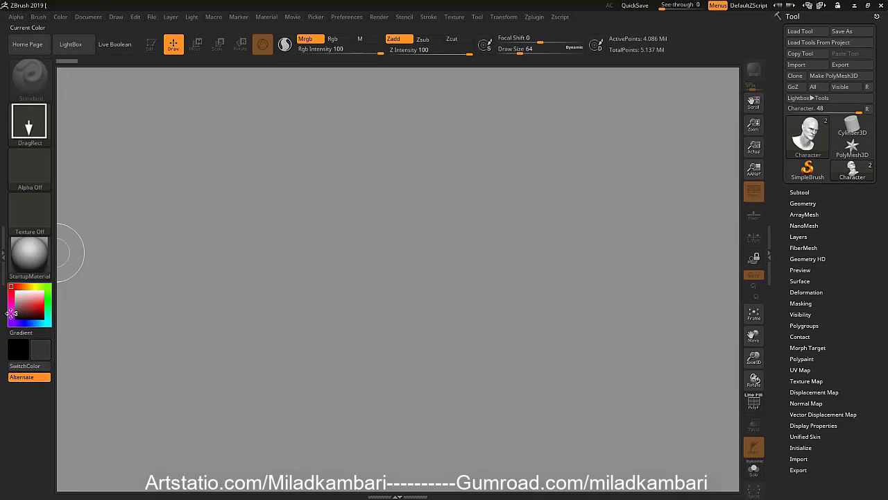
pyautogui.click(88, 17)
pyautogui.click(113, 199)
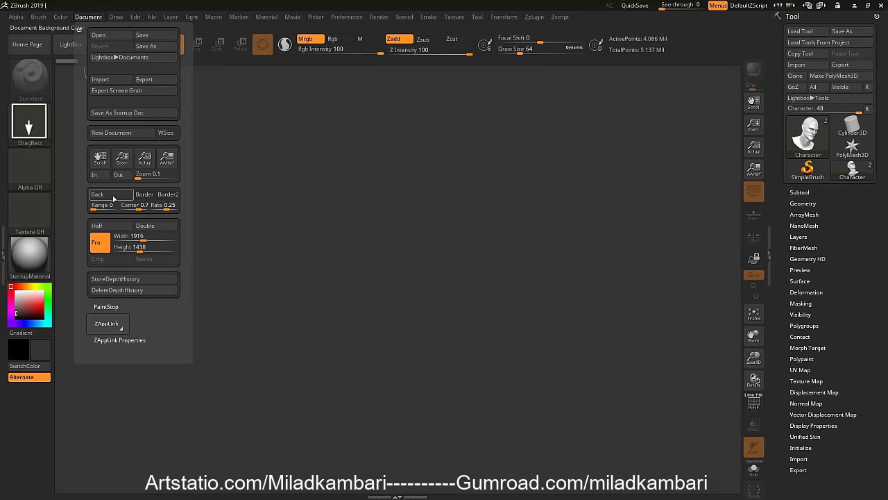
pyautogui.click(117, 113)
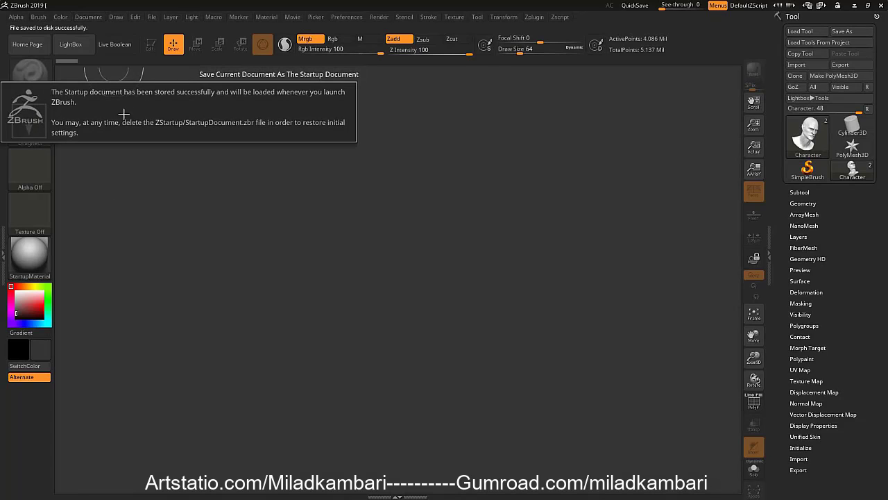
# Select BasicMaterial from the Standard Materials and save it as the startup material
pyautogui.click(40, 263)
pyautogui.moveTo(101, 414)
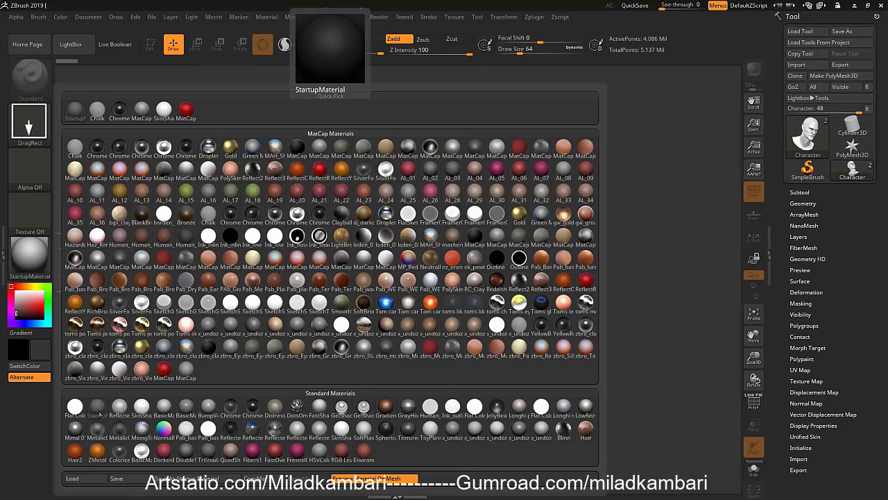
pyautogui.click(172, 411)
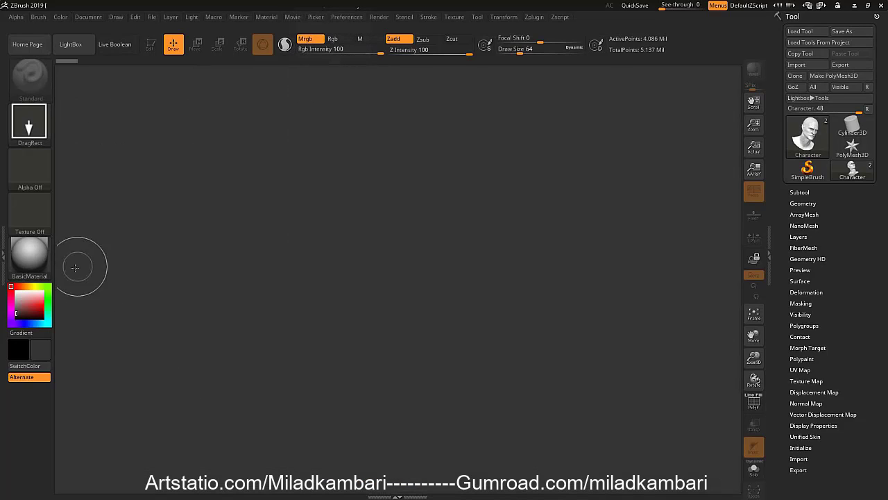
pyautogui.click(30, 255)
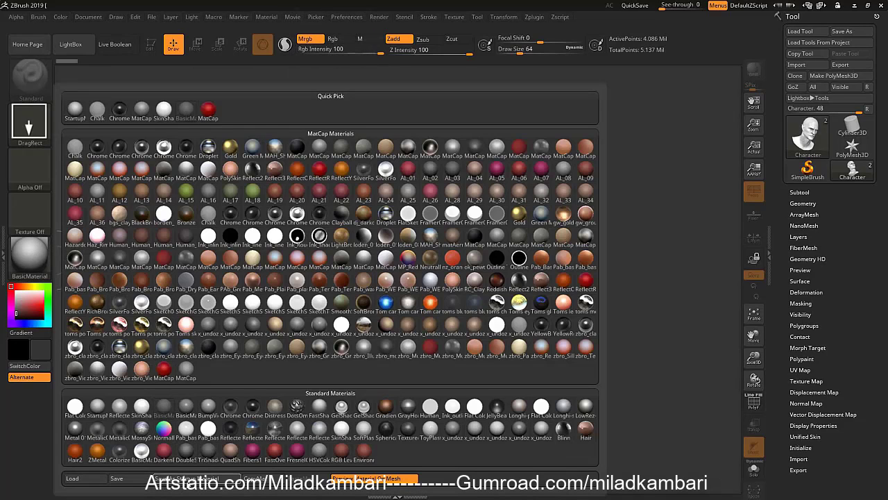
pyautogui.click(189, 480)
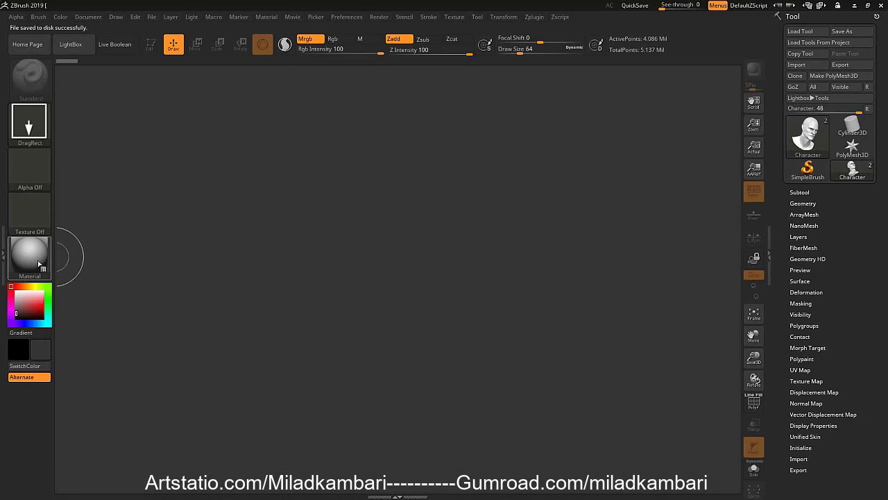
# Place the Character head on the canvas, enter edit mode and frame the model
pyautogui.moveTo(377, 161); pyautogui.dragTo(377, 189)
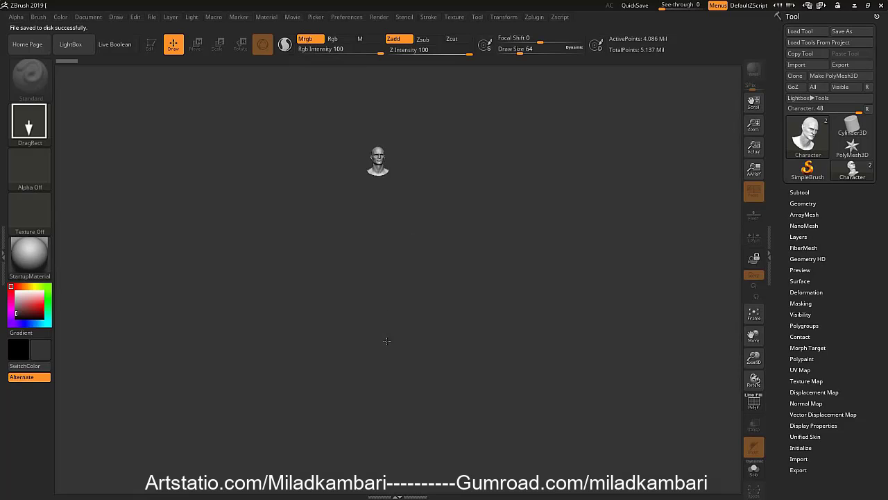
pyautogui.press('t')
pyautogui.press('f')
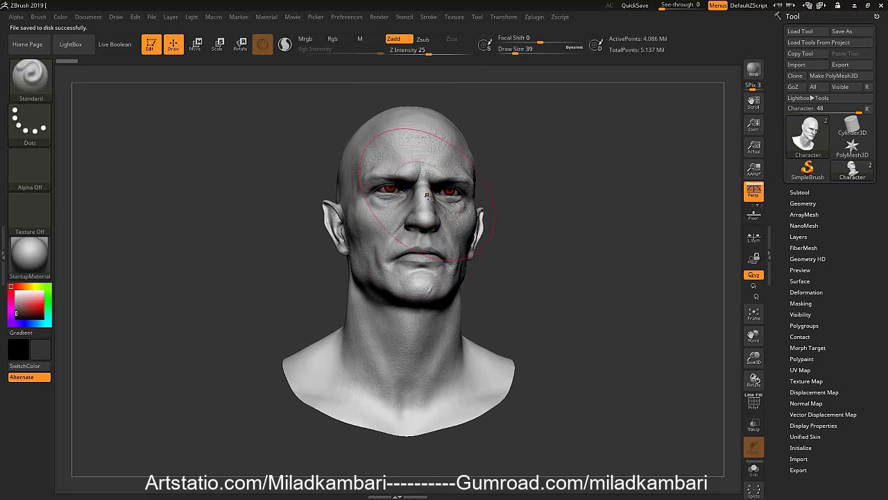
# Set the Standard brush's draw size to 20 for working on the face
pyautogui.moveTo(382, 198); pyautogui.dragTo(407, 212, button='right')
pyautogui.press('s')
pyautogui.moveTo(403, 219); pyautogui.dragTo(393, 217)
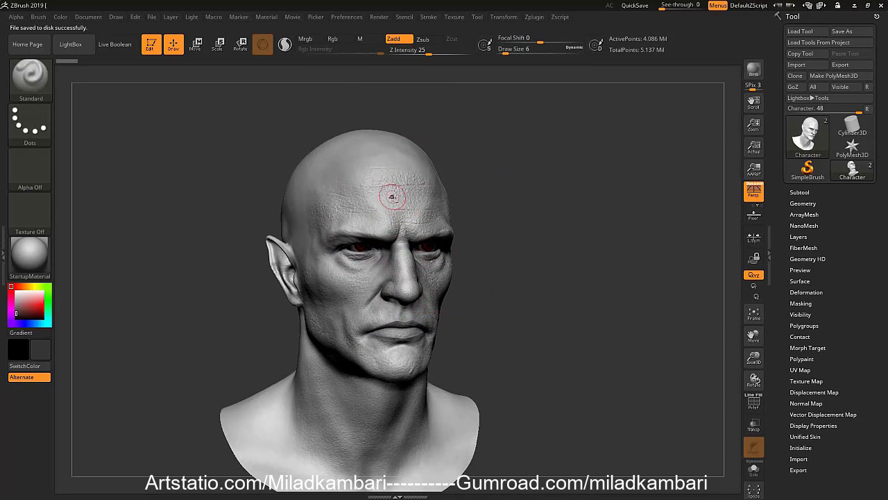
pyautogui.moveTo(392, 196)
pyautogui.keyDown('ctrl'); pyautogui.mouseDown(button='right')
pyautogui.moveTo(408, 218)
pyautogui.moveTo(368, 229)
pyautogui.moveTo(414, 231)
pyautogui.moveTo(389, 239)
pyautogui.moveTo(451, 218)
pyautogui.moveTo(439, 221)
pyautogui.mouseUp(button='right'); pyautogui.keyUp('ctrl')
pyautogui.press(']')
pyautogui.press(']')
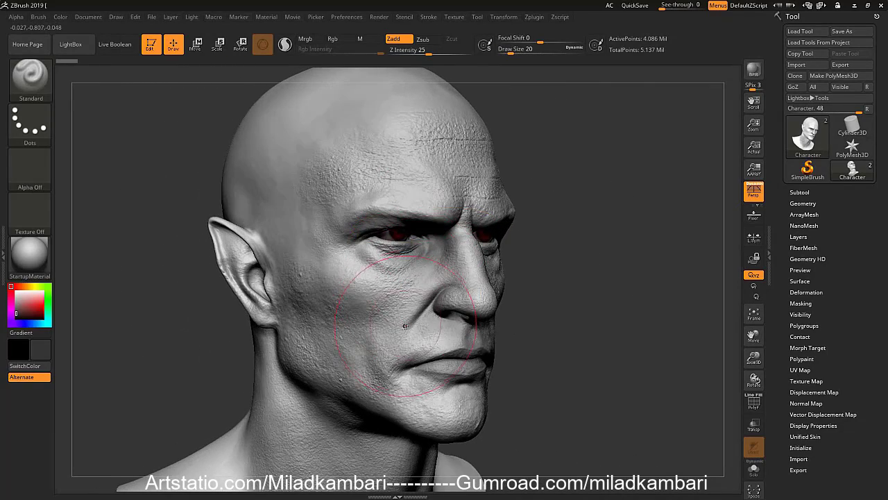
# Set the brush draw size to 16 and smooth the skin texture on the forehead
pyautogui.press('[')
pyautogui.press('[')
pyautogui.moveTo(451, 174); pyautogui.dragTo(417, 171, button='right')
pyautogui.press('s')
pyautogui.moveTo(460, 162); pyautogui.dragTo(476, 175)
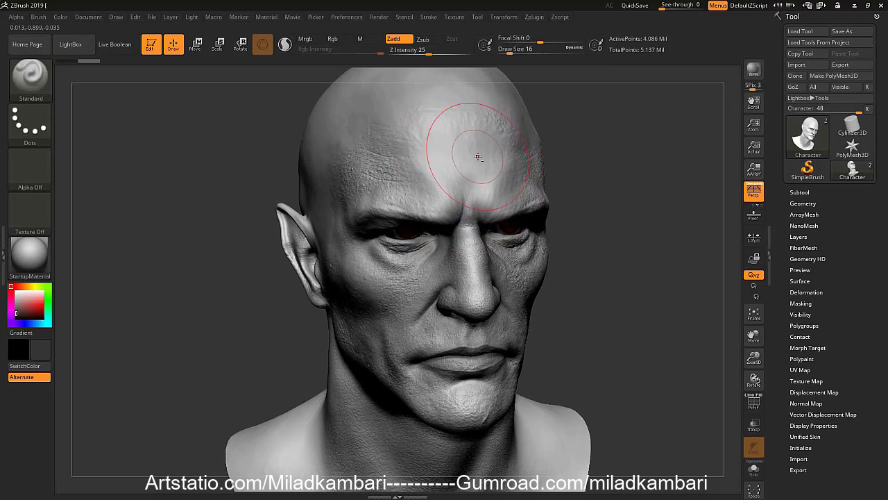
# Undo the last forehead smoothing strokes and smooth the middle of the forehead again
pyautogui.press('ctrl')
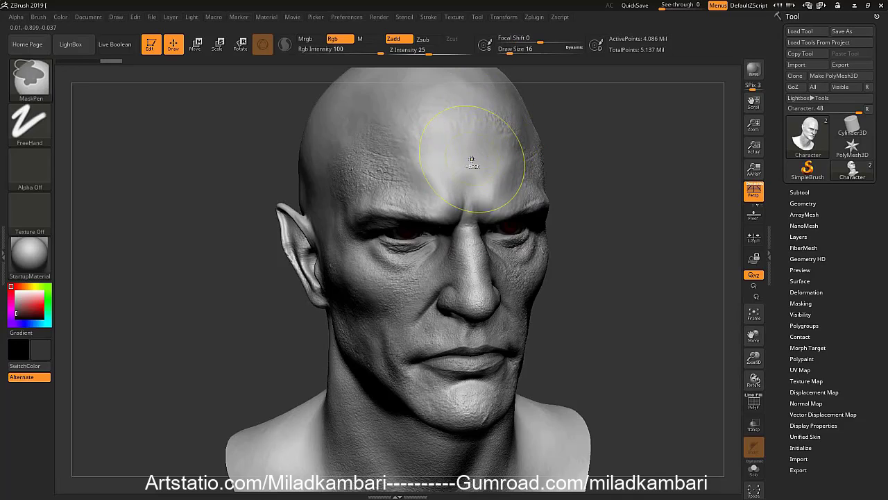
pyautogui.hotkey('ctrl', 'z')
pyautogui.hotkey('ctrl', 'z')
pyautogui.keyDown('shift'); pyautogui.moveTo(465, 161); pyautogui.dragTo(469, 155); pyautogui.keyUp('shift')
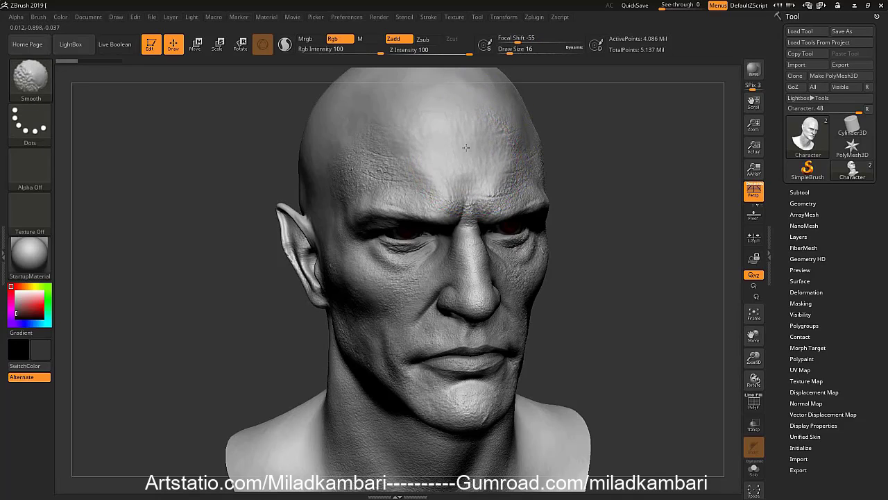
# Show the model's Geometry settings and smooth away the skin texture across the forehead and cheek
pyautogui.click(803, 203)
pyautogui.press('ctrl')
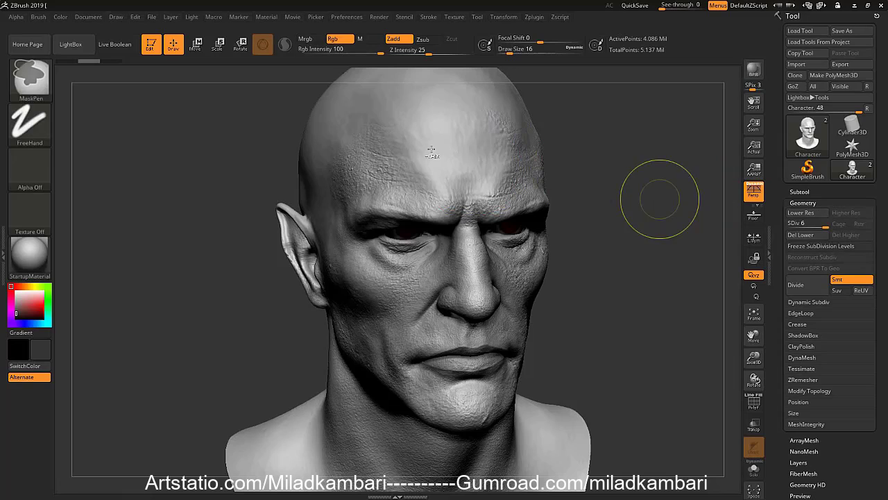
pyautogui.moveTo(431, 151)
pyautogui.keyDown('shift'); pyautogui.mouseDown()
pyautogui.moveTo(419, 125)
pyautogui.moveTo(440, 150)
pyautogui.moveTo(423, 139)
pyautogui.moveTo(417, 119)
pyautogui.moveTo(409, 139)
pyautogui.moveTo(405, 119)
pyautogui.moveTo(465, 129)
pyautogui.moveTo(478, 142)
pyautogui.moveTo(463, 133)
pyautogui.moveTo(489, 128)
pyautogui.mouseUp(); pyautogui.keyUp('shift')
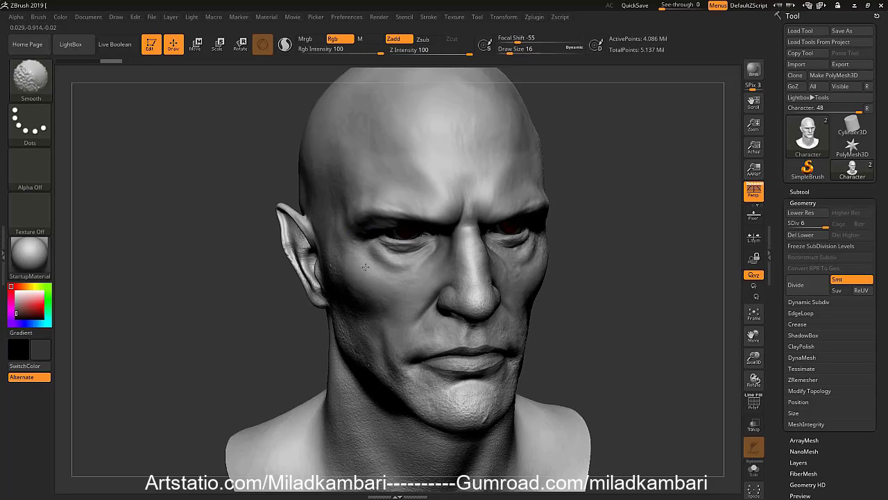
pyautogui.moveTo(431, 272)
pyautogui.mouseDown(button='right')
pyautogui.moveTo(464, 267)
pyautogui.moveTo(439, 268)
pyautogui.mouseUp(button='right')
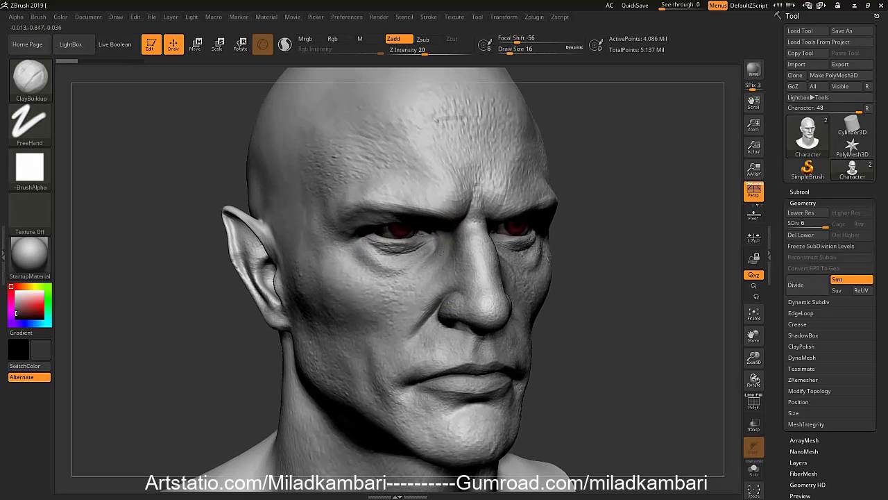
# Choose SmoothPeaks as the smoothing brush and accept the notice
pyautogui.press('b')
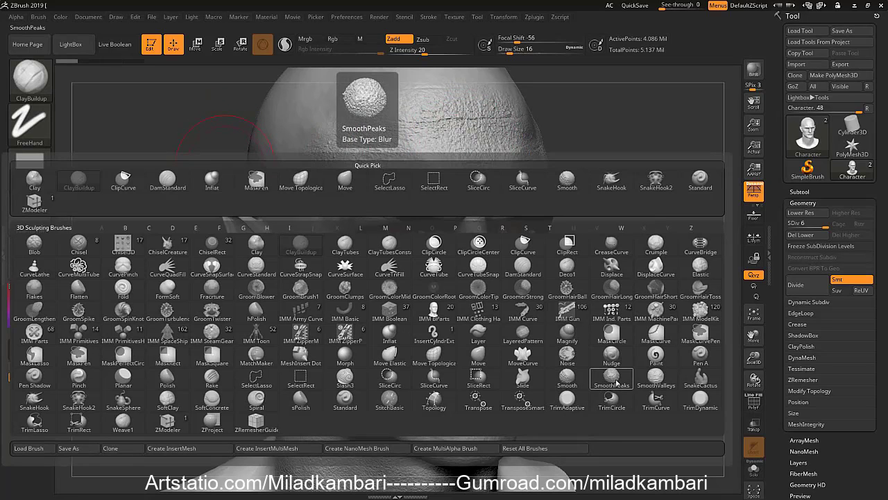
pyautogui.click(613, 381)
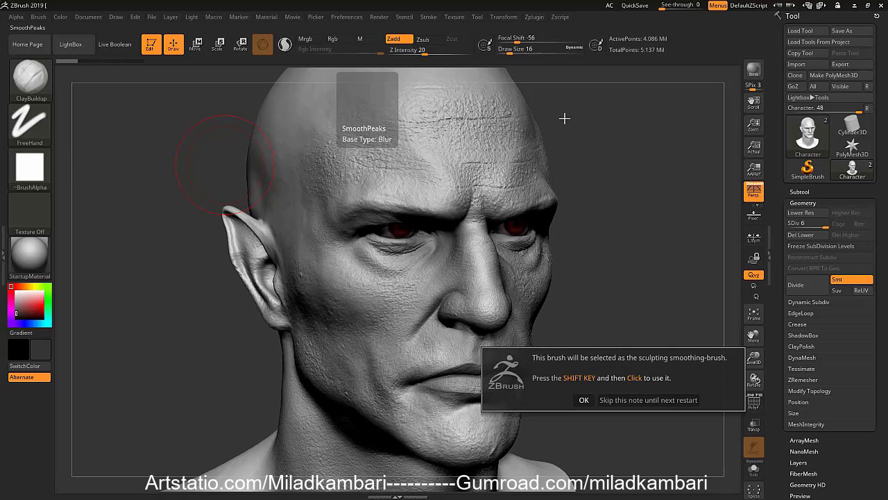
pyautogui.click(583, 400)
pyautogui.press('shift')
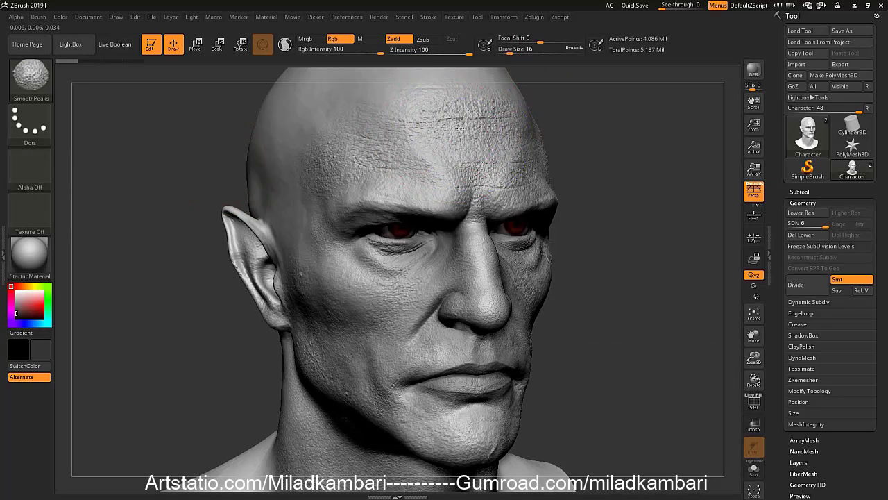
# Smooth the raised skin detail across the forehead with the SmoothPeaks brush
pyautogui.keyDown('shift'); pyautogui.moveTo(423, 129); pyautogui.dragTo(367, 134); pyautogui.keyUp('shift')
pyautogui.moveTo(365, 181)
pyautogui.keyDown('shift'); pyautogui.mouseDown()
pyautogui.moveTo(514, 174)
pyautogui.moveTo(523, 106)
pyautogui.moveTo(533, 129)
pyautogui.mouseUp(); pyautogui.keyUp('shift')
pyautogui.moveTo(590, 139); pyautogui.dragTo(474, 161)
pyautogui.moveTo(474, 162)
pyautogui.mouseDown(button='right')
pyautogui.moveTo(459, 106)
pyautogui.moveTo(490, 264)
pyautogui.moveTo(425, 268)
pyautogui.moveTo(437, 272)
pyautogui.mouseUp(button='right')
# Set the draw size to 11, undo the forehead smoothing to compare the detail, and redo it
pyautogui.press('s')
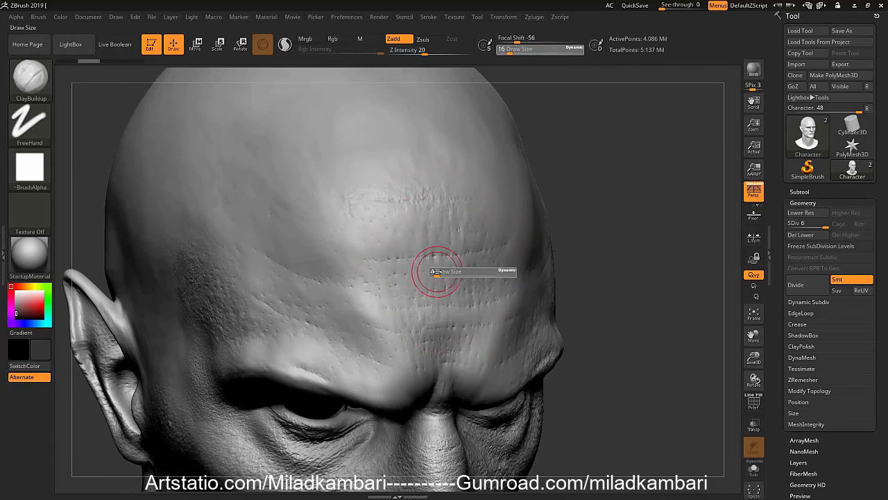
pyautogui.moveTo(437, 272); pyautogui.dragTo(432, 272)
pyautogui.hotkey('ctrl', 'z')
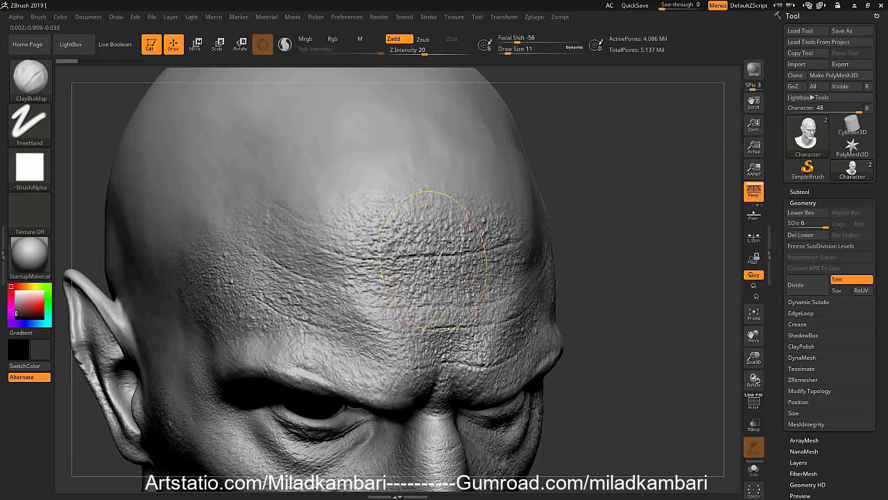
pyautogui.hotkey('ctrl', 'shift', 'z')
# Continue smoothing the raised skin detail on the forehead and side of the face with SmoothPeaks
pyautogui.moveTo(452, 271)
pyautogui.mouseDown(button='right')
pyautogui.moveTo(365, 234)
pyautogui.moveTo(305, 236)
pyautogui.mouseUp(button='right')
pyautogui.keyDown('ctrl'); pyautogui.moveTo(431, 282); pyautogui.dragTo(425, 201, button='right'); pyautogui.keyUp('ctrl')
pyautogui.moveTo(425, 201)
pyautogui.mouseDown(button='right')
pyautogui.moveTo(458, 208)
pyautogui.moveTo(500, 198)
pyautogui.moveTo(461, 208)
pyautogui.moveTo(466, 240)
pyautogui.mouseUp(button='right')
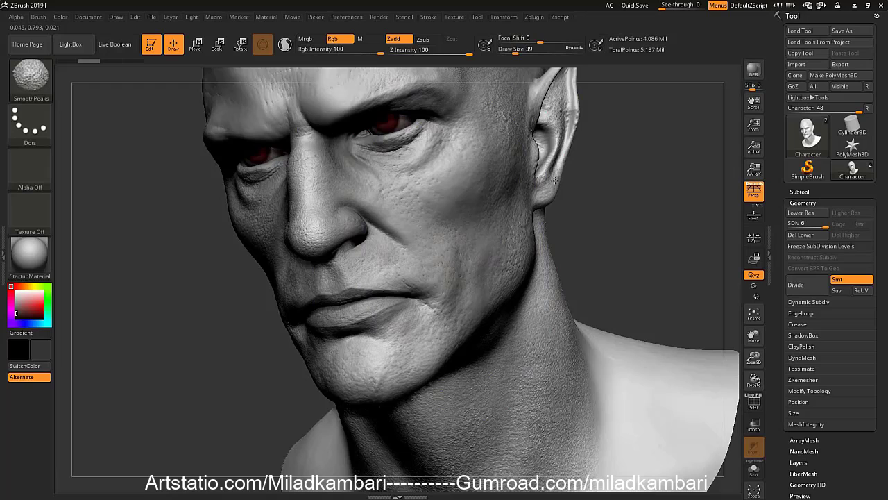
# Choose SmoothValleys as the smoothing brush and accept the notice
pyautogui.press('b')
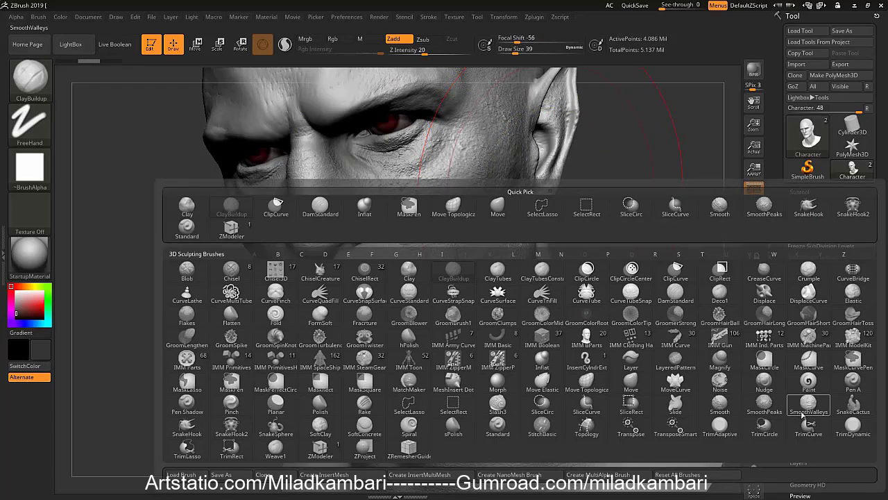
pyautogui.click(808, 409)
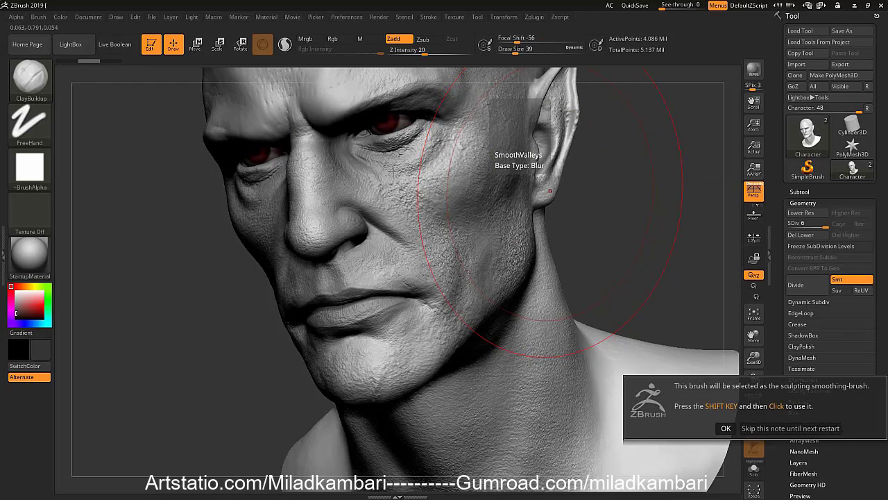
pyautogui.click(726, 427)
# Smooth the recessed skin detail on the cheek with SmoothValleys and undo it to compare the surface
pyautogui.press('shift')
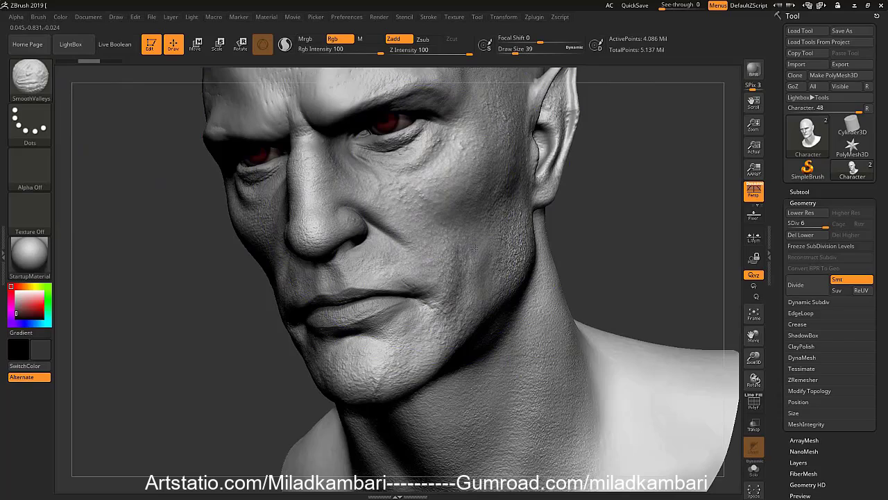
pyautogui.keyDown('ctrl'); pyautogui.moveTo(412, 184); pyautogui.dragTo(406, 210, button='right'); pyautogui.keyUp('ctrl')
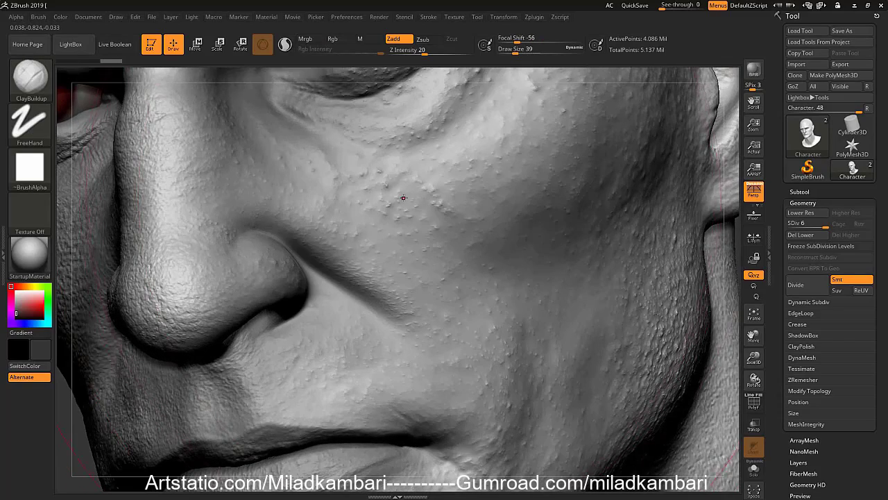
pyautogui.hotkey('ctrl', 'z')
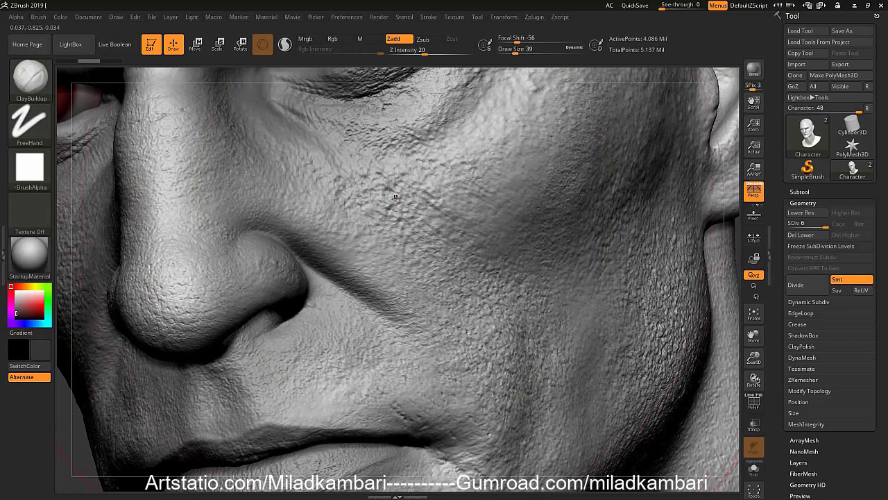
pyautogui.moveTo(396, 198)
pyautogui.keyDown('ctrl'); pyautogui.mouseDown(button='right')
pyautogui.moveTo(342, 201)
pyautogui.moveTo(451, 241)
pyautogui.moveTo(448, 222)
pyautogui.moveTo(409, 263)
pyautogui.mouseUp(button='right'); pyautogui.keyUp('ctrl')
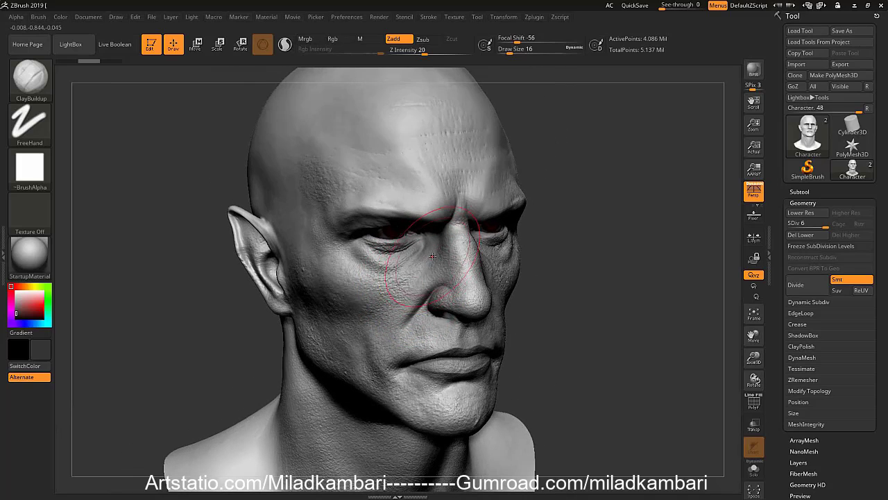
# Load Smooth Stronger from LightBox's Smooth brush folder as the smoothing brush and accept the notice
pyautogui.click(75, 46)
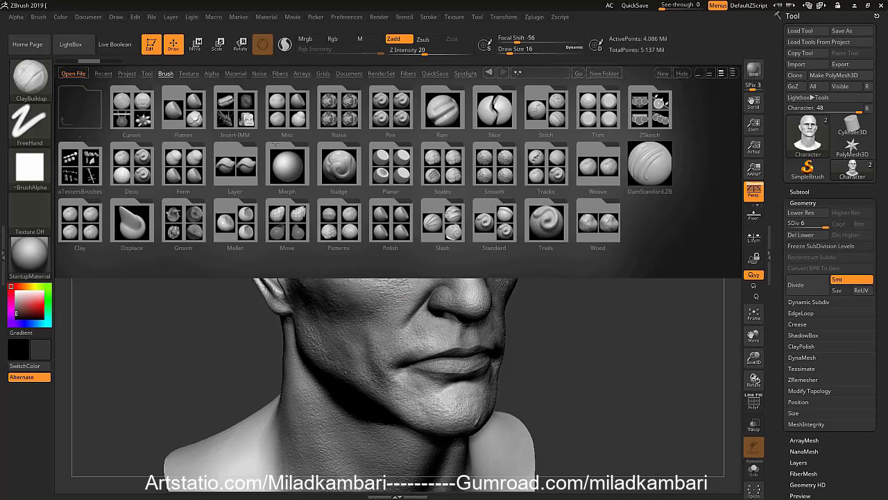
pyautogui.click(514, 182)
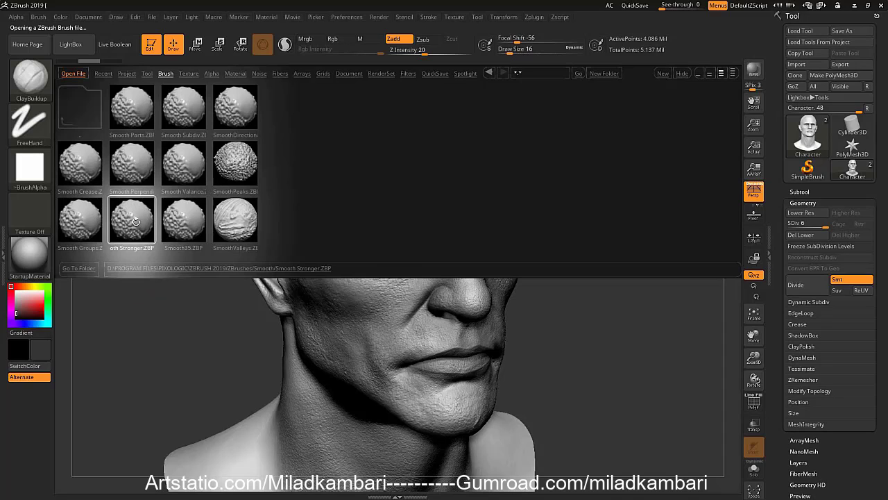
pyautogui.click(103, 243)
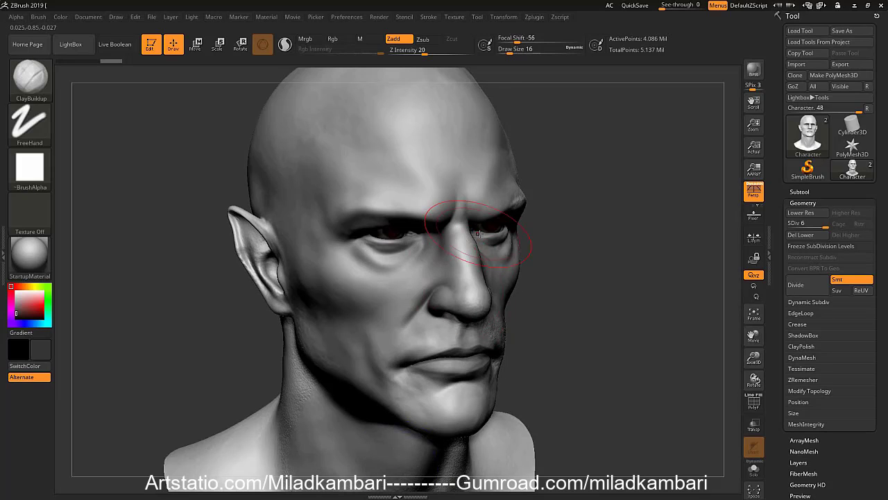
# Smooth the face's skin detail with Smooth Stronger and undo the smoothing
pyautogui.moveTo(468, 262)
pyautogui.mouseDown(button='right')
pyautogui.moveTo(378, 260)
pyautogui.moveTo(454, 260)
pyautogui.mouseUp(button='right')
pyautogui.hotkey('ctrl', 'z')
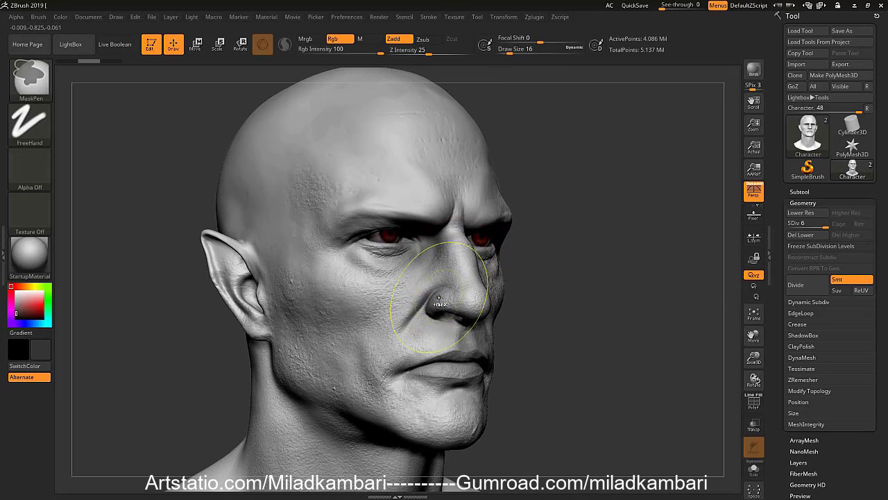
pyautogui.press('b')
pyautogui.press('c')
pyautogui.press('b')
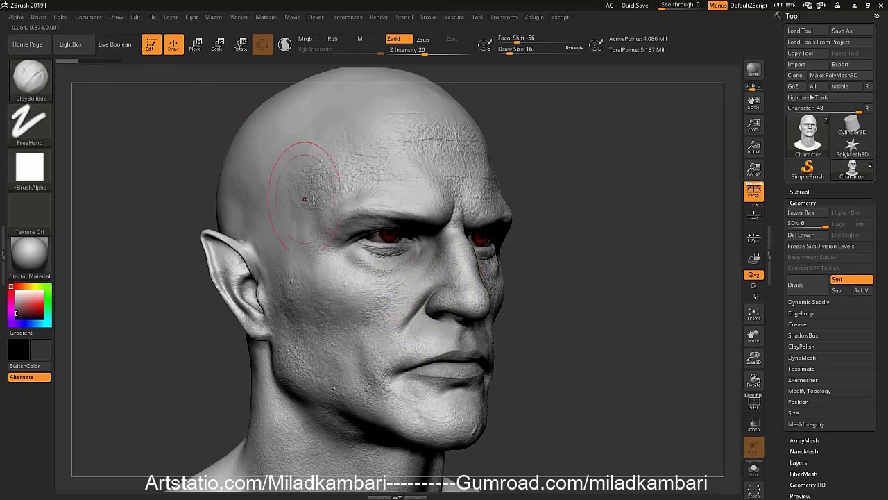
# Load Smooth Crease from LightBox as the smoothing brush and accept the notice
pyautogui.click(71, 45)
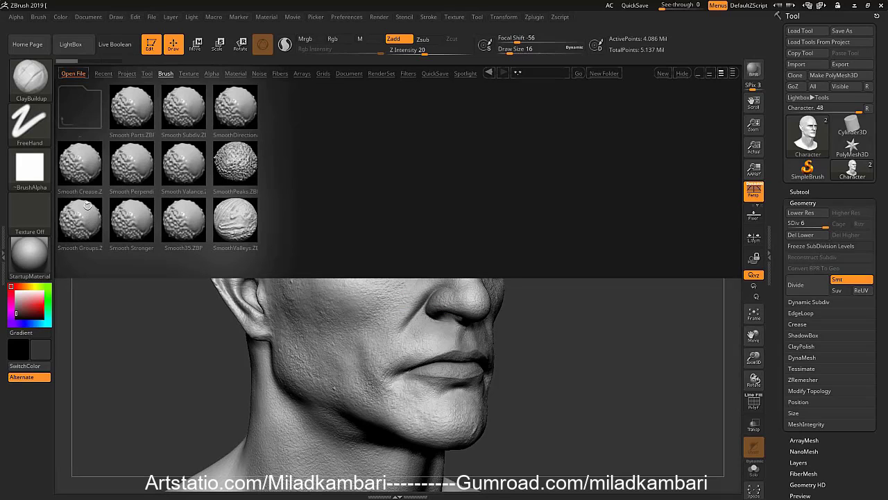
pyautogui.click(89, 170)
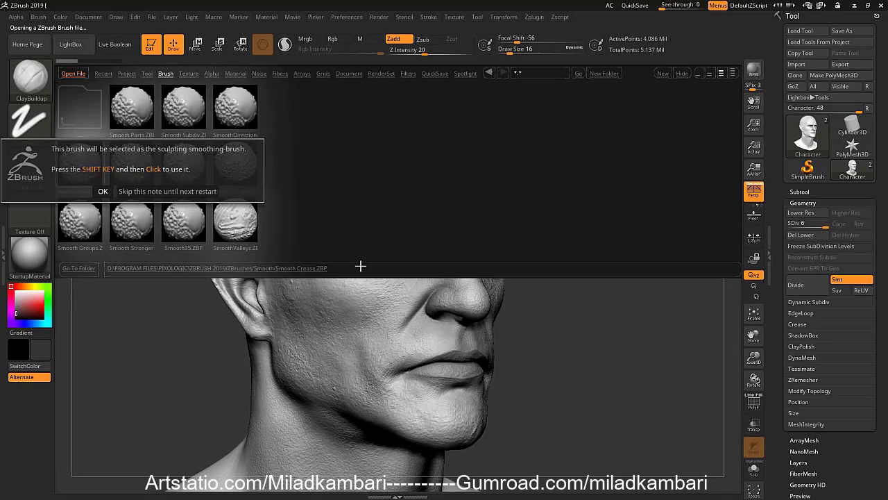
pyautogui.click(103, 191)
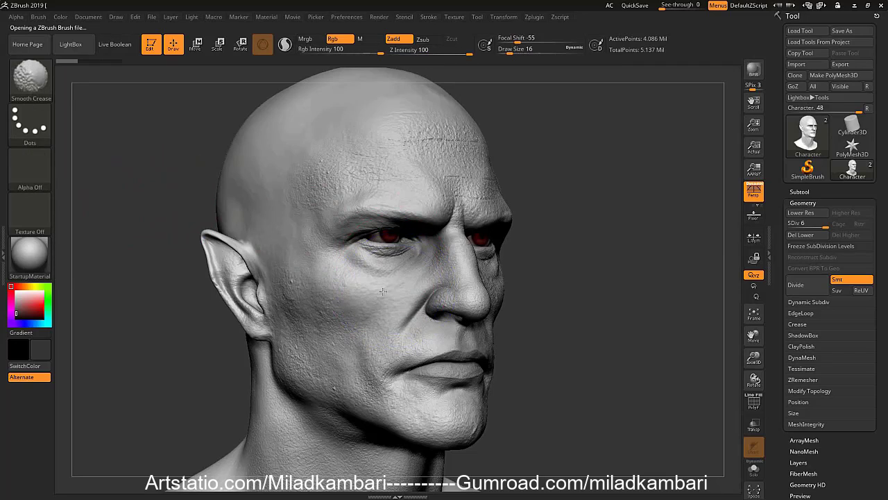
# Smooth the forehead and cheek detail with Smooth Crease and undo the strokes to bring the skin detail back
pyautogui.keyDown('shift'); pyautogui.moveTo(467, 162); pyautogui.dragTo(401, 121); pyautogui.keyUp('shift')
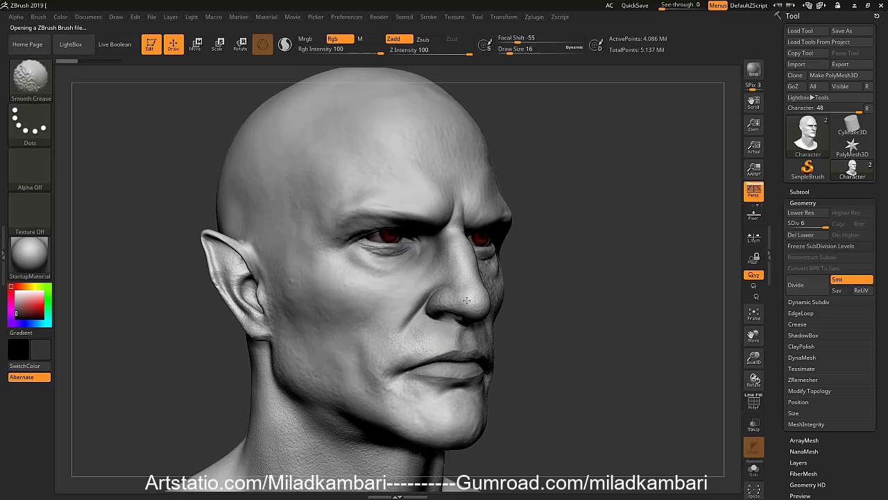
pyautogui.moveTo(576, 274); pyautogui.dragTo(514, 279)
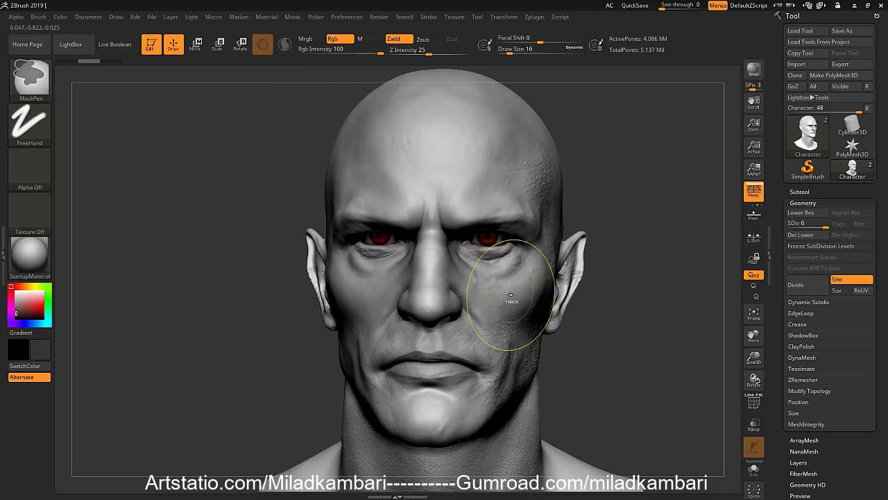
pyautogui.hotkey('ctrl', 'z')
pyautogui.hotkey('ctrl', 'z')
pyautogui.hotkey('ctrl', 'z')
pyautogui.hotkey('ctrl', 'z')
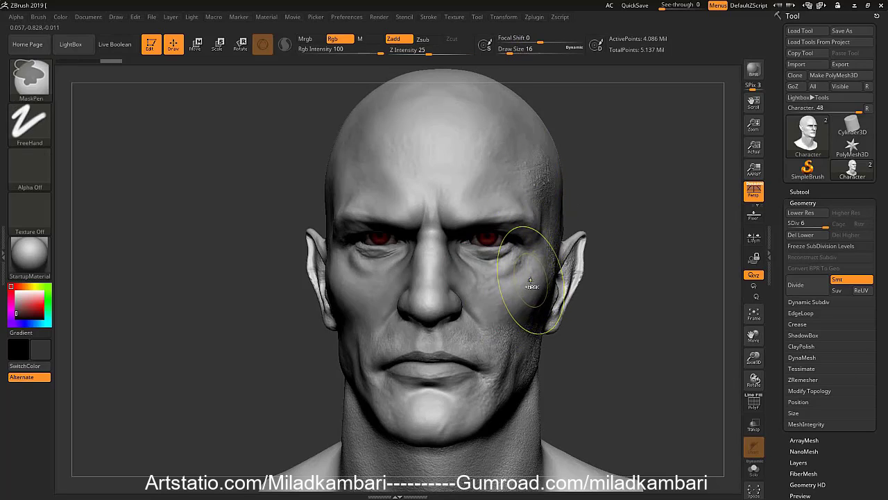
pyautogui.hotkey('ctrl', 'z')
pyautogui.moveTo(487, 294); pyautogui.dragTo(444, 300, button='right')
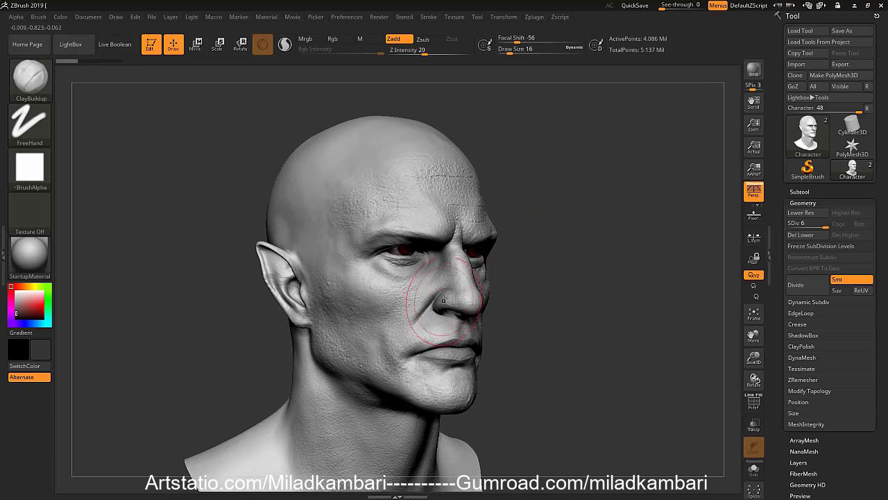
# Lower the character head to subdivision level 1
pyautogui.click(70, 44)
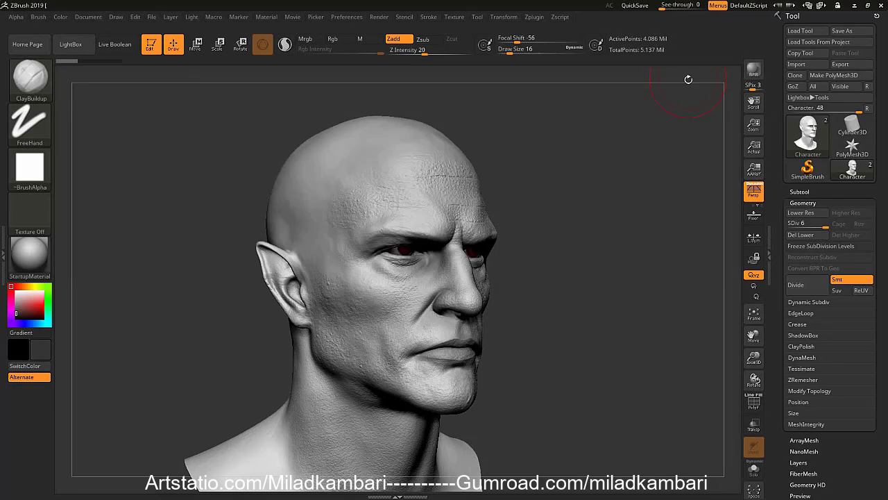
pyautogui.moveTo(428, 309)
pyautogui.keyDown('alt'); pyautogui.mouseDown(button='right')
pyautogui.moveTo(469, 202)
pyautogui.moveTo(489, 180)
pyautogui.moveTo(440, 254)
pyautogui.moveTo(475, 159)
pyautogui.mouseUp(button='right'); pyautogui.keyUp('alt')
pyautogui.hotkey('shift', 'd')
pyautogui.hotkey('shift', 'd')
pyautogui.hotkey('shift', 'd')
pyautogui.hotkey('shift', 'd')
pyautogui.hotkey('shift', 'd')
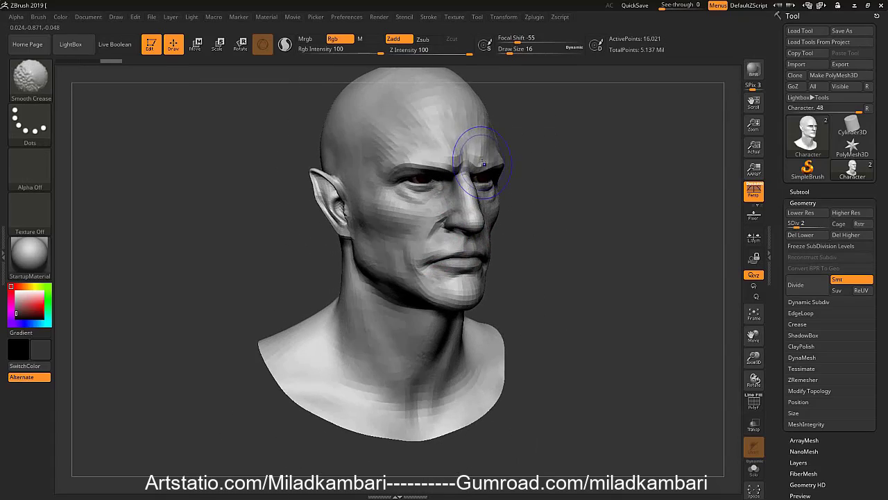
# Choose the basic Smooth brush as the smoothing brush and accept the notice
pyautogui.press('b')
pyautogui.press('b')
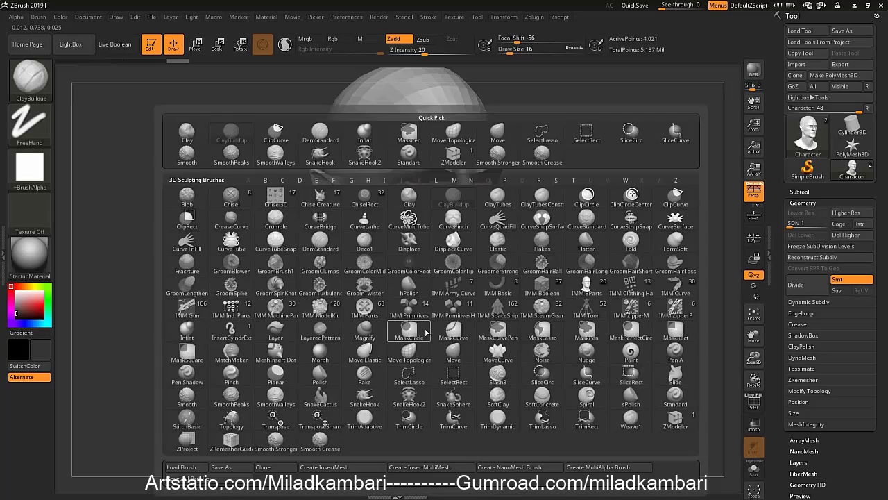
pyautogui.press('s')
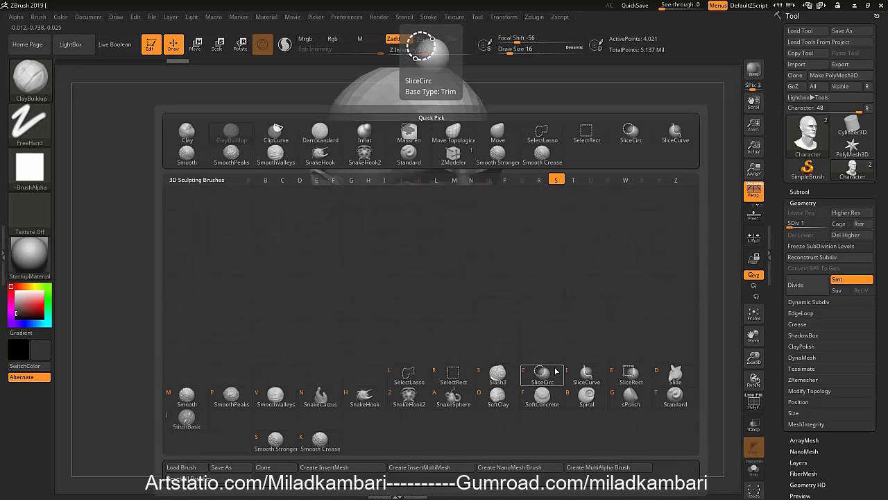
pyautogui.click(187, 397)
pyautogui.click(156, 419)
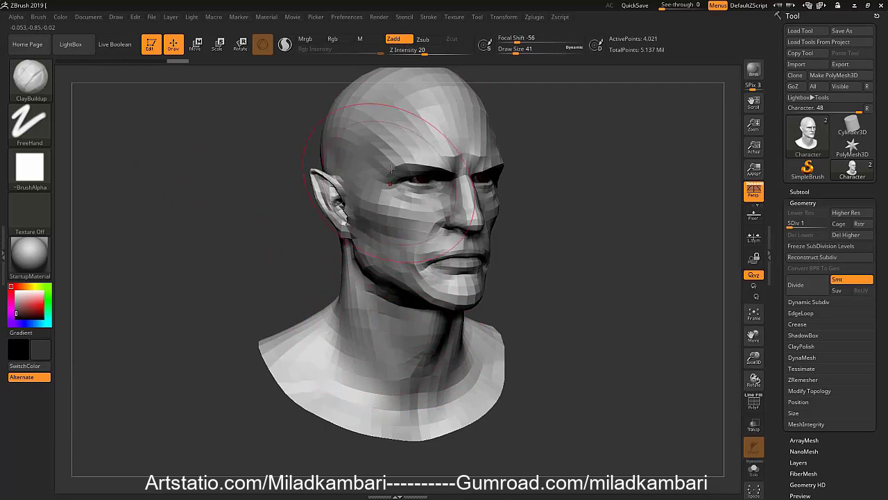
# Show the head's polyframe, smooth the neck and the bust's lower edge with the Smooth brush, and undo the smoothing
pyautogui.hotkey('shift', 'f')
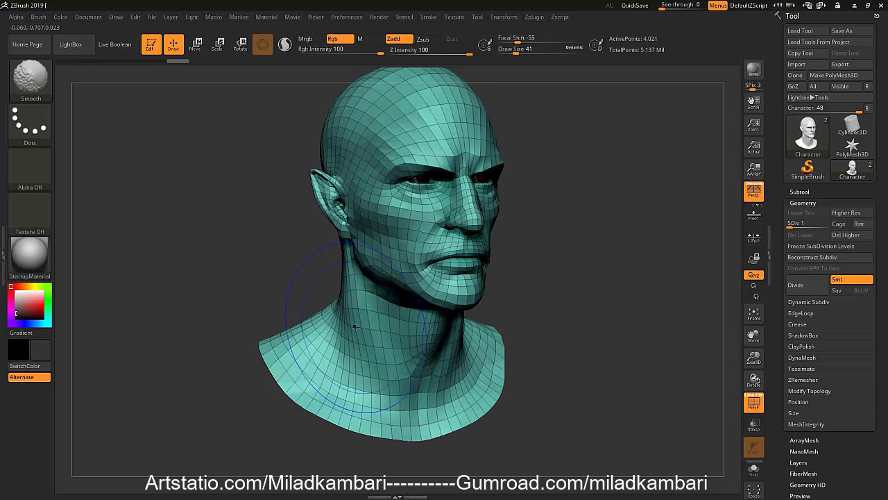
pyautogui.moveTo(337, 336)
pyautogui.keyDown('shift'); pyautogui.mouseDown()
pyautogui.moveTo(288, 362)
pyautogui.moveTo(416, 399)
pyautogui.moveTo(477, 361)
pyautogui.moveTo(417, 368)
pyautogui.moveTo(366, 419)
pyautogui.mouseUp(); pyautogui.keyUp('shift')
pyautogui.keyDown('shift'); pyautogui.moveTo(301, 408); pyautogui.dragTo(305, 411); pyautogui.keyUp('shift')
pyautogui.hotkey('ctrl', 'z')
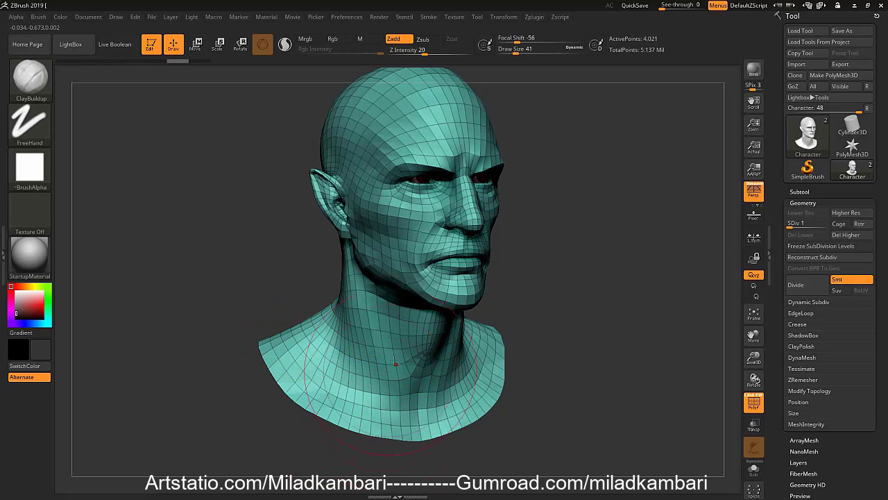
# Append a Plane3D mesh as a new subtool next to the character and make it active
pyautogui.press('f')
pyautogui.click(827, 192)
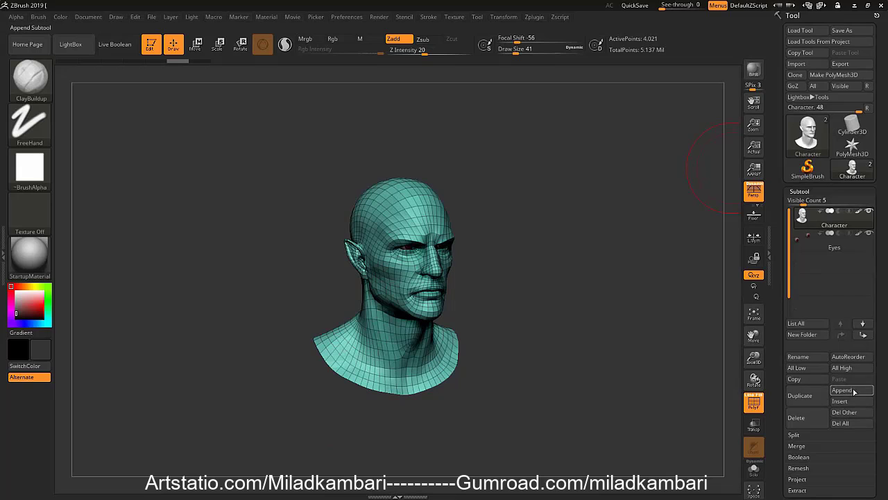
pyautogui.click(843, 391)
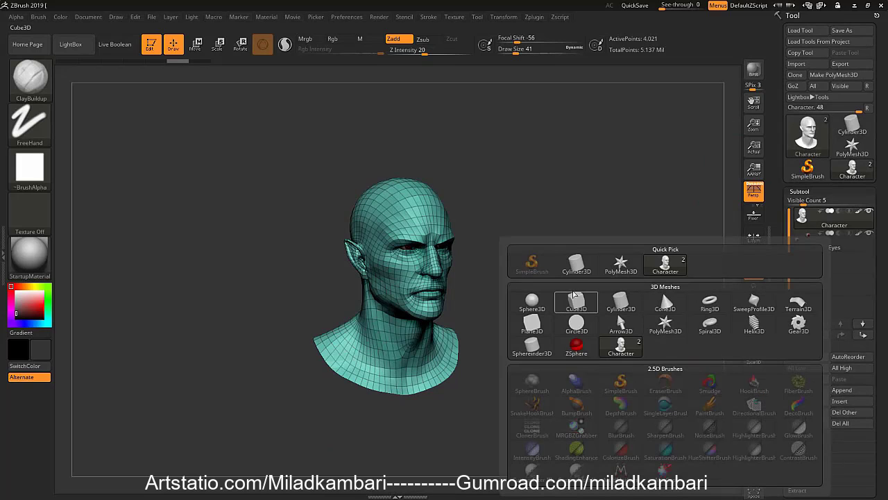
pyautogui.click(533, 325)
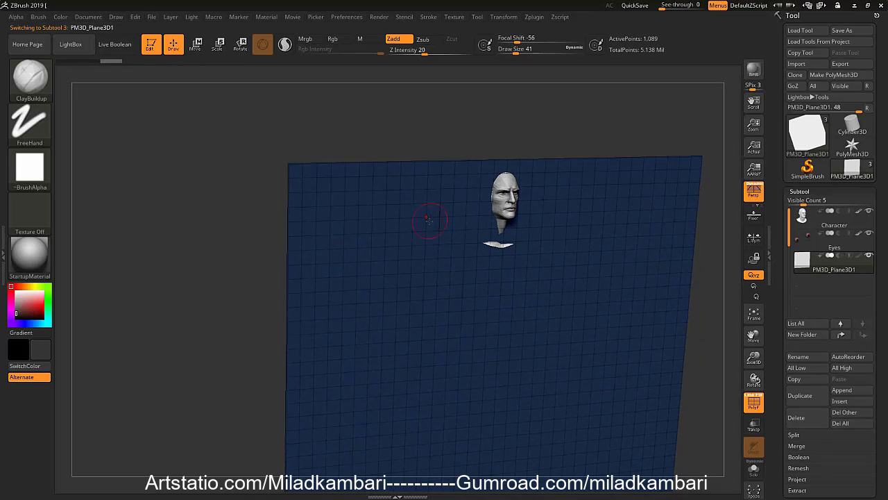
# Sculpt broad folds across the plane with the Standard brush, using a draw size of 223 and then 379
pyautogui.press('s')
pyautogui.moveTo(428, 220)
pyautogui.mouseDown()
pyautogui.moveTo(444, 220)
pyautogui.moveTo(439, 203)
pyautogui.mouseUp()
pyautogui.press('s')
pyautogui.press('b')
pyautogui.press('s')
pyautogui.press('t')
pyautogui.moveTo(371, 231)
pyautogui.mouseDown()
pyautogui.moveTo(454, 168)
pyautogui.moveTo(309, 349)
pyautogui.moveTo(404, 397)
pyautogui.moveTo(500, 278)
pyautogui.moveTo(468, 239)
pyautogui.moveTo(408, 200)
pyautogui.moveTo(444, 187)
pyautogui.mouseUp()
pyautogui.moveTo(462, 229)
pyautogui.mouseDown()
pyautogui.moveTo(538, 233)
pyautogui.moveTo(640, 165)
pyautogui.moveTo(614, 219)
pyautogui.mouseUp()
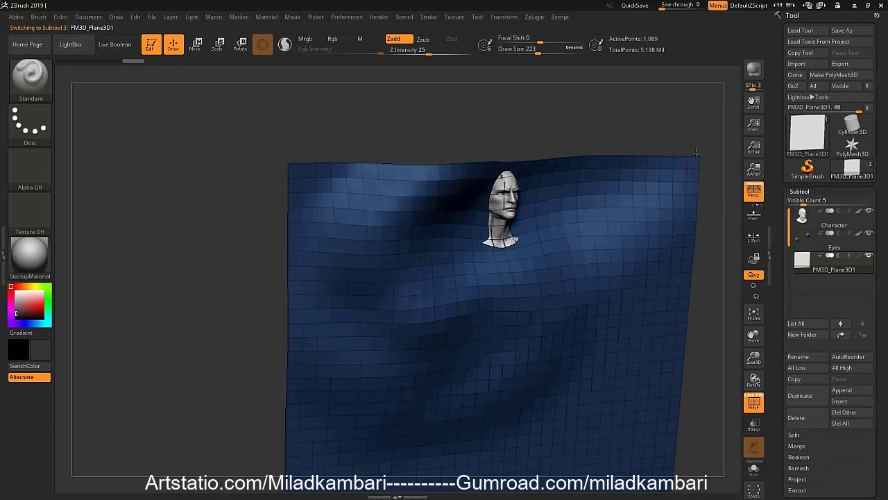
pyautogui.moveTo(486, 361); pyautogui.dragTo(671, 218)
pyautogui.moveTo(444, 406)
pyautogui.mouseDown()
pyautogui.moveTo(670, 225)
pyautogui.moveTo(486, 277)
pyautogui.moveTo(389, 201)
pyautogui.moveTo(373, 150)
pyautogui.mouseUp()
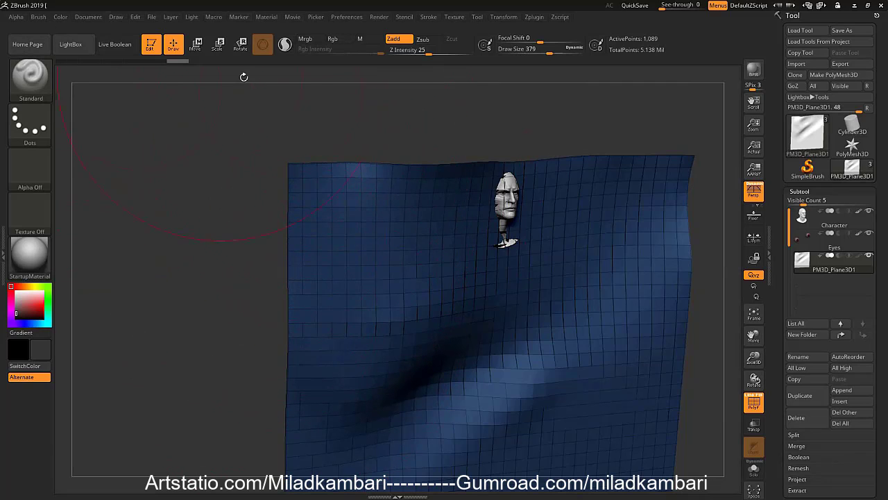
# Enable Sculptris Pro, set the draw size to 37, hide the polyframe, and smooth the edges around the plane's upper corner
pyautogui.click(285, 45)
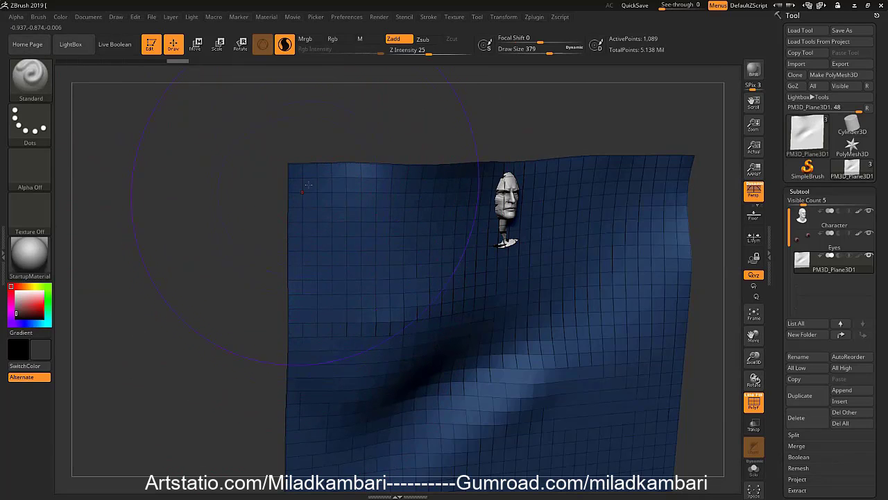
pyautogui.press('s')
pyautogui.moveTo(335, 162); pyautogui.dragTo(293, 166)
pyautogui.press('s')
pyautogui.hotkey('shift', 'f')
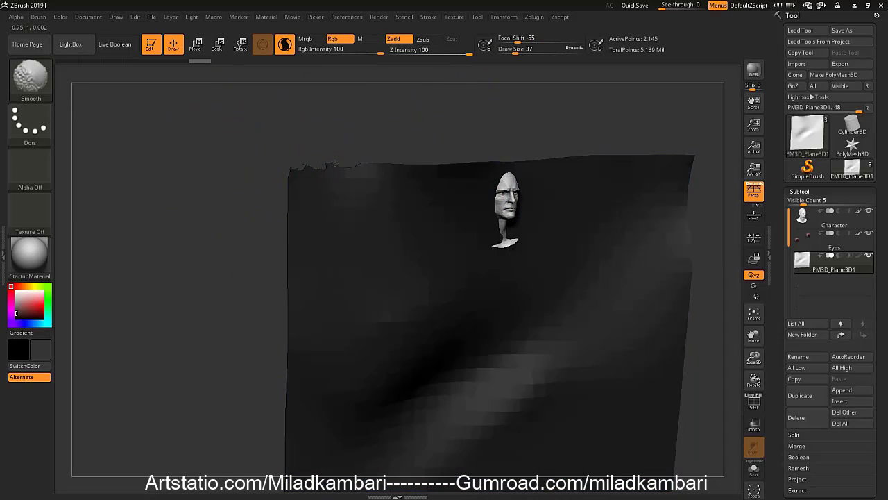
pyautogui.keyDown('shift'); pyautogui.moveTo(291, 229); pyautogui.dragTo(289, 251); pyautogui.keyUp('shift')
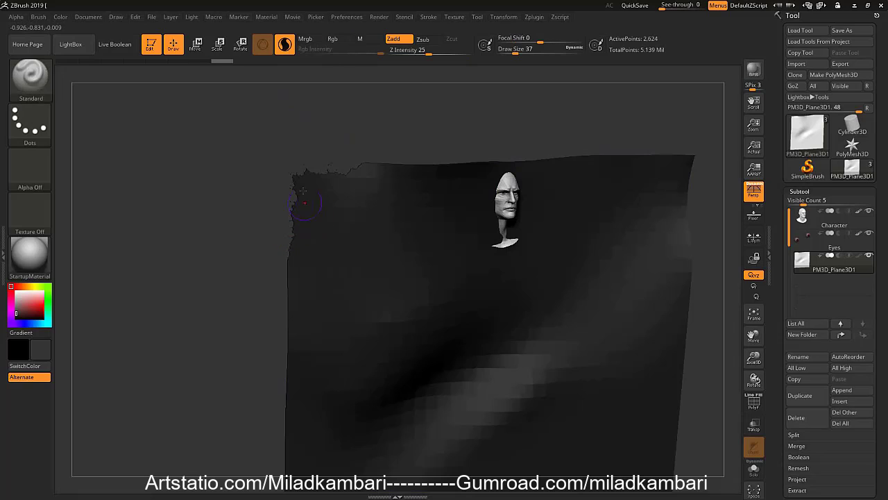
pyautogui.keyDown('shift'); pyautogui.moveTo(321, 199); pyautogui.dragTo(338, 177); pyautogui.keyUp('shift')
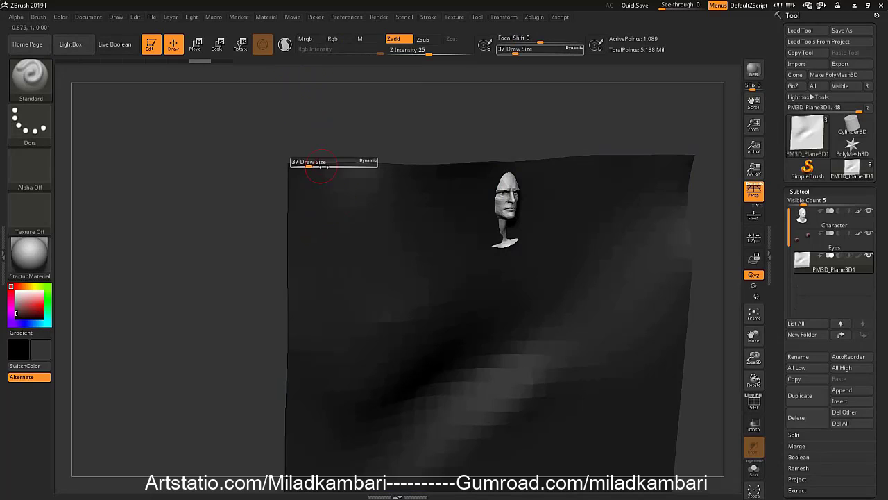
# Push the plane's upper corner inward into a rounded shape with the Move brush, using draw sizes of 59 and 167
pyautogui.press('b')
pyautogui.press('m')
pyautogui.press('v')
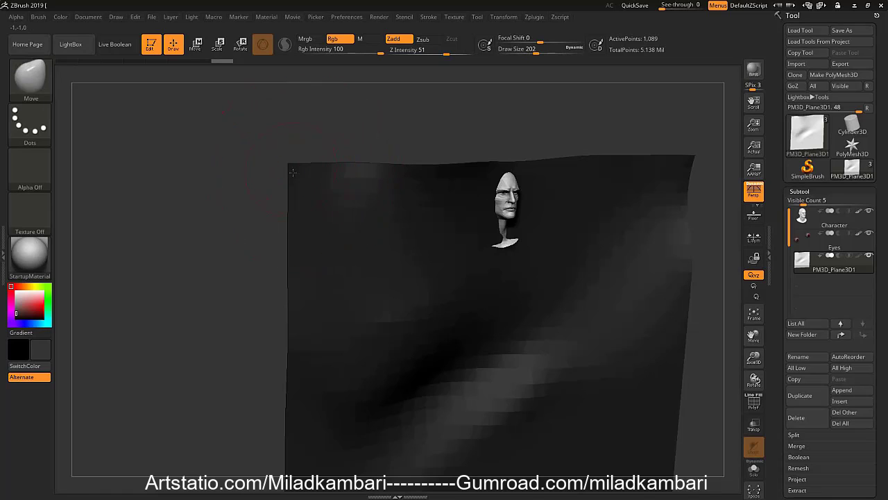
pyautogui.moveTo(316, 206); pyautogui.dragTo(310, 179)
pyautogui.press('s')
pyautogui.moveTo(301, 184); pyautogui.dragTo(316, 189)
pyautogui.press('s')
pyautogui.moveTo(313, 184); pyautogui.dragTo(308, 184)
pyautogui.moveTo(308, 184); pyautogui.dragTo(317, 189, button='right')
pyautogui.press('s')
pyautogui.moveTo(317, 189); pyautogui.dragTo(309, 189)
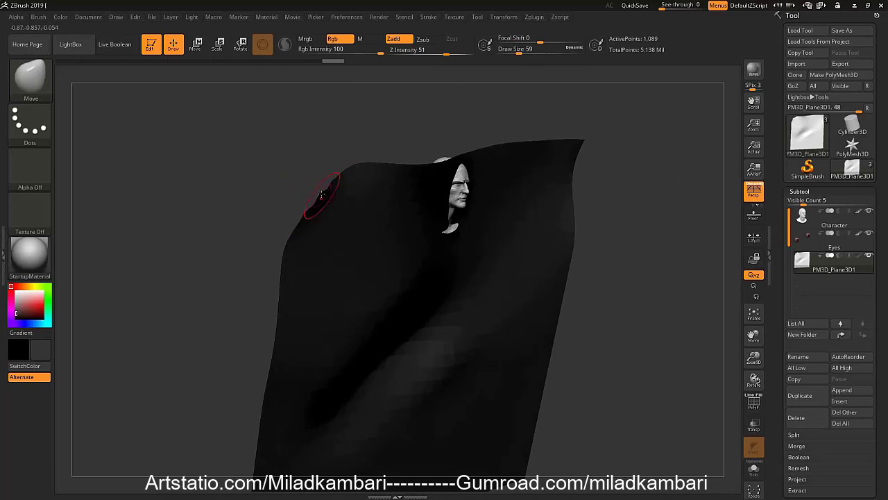
pyautogui.moveTo(317, 197); pyautogui.dragTo(325, 197, button='right')
pyautogui.press('shift')
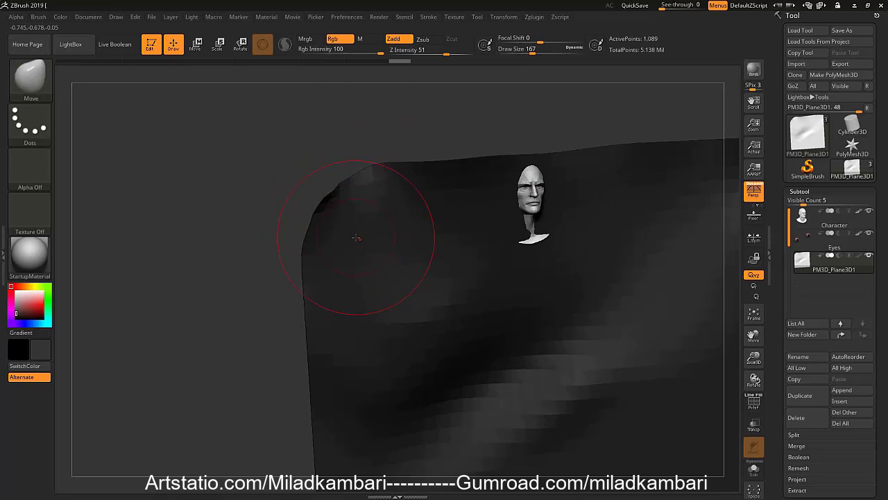
# Expand the Smooth Brush Modifiers of the Smooth brush and examine the weight and convergence settings
pyautogui.press('shift')
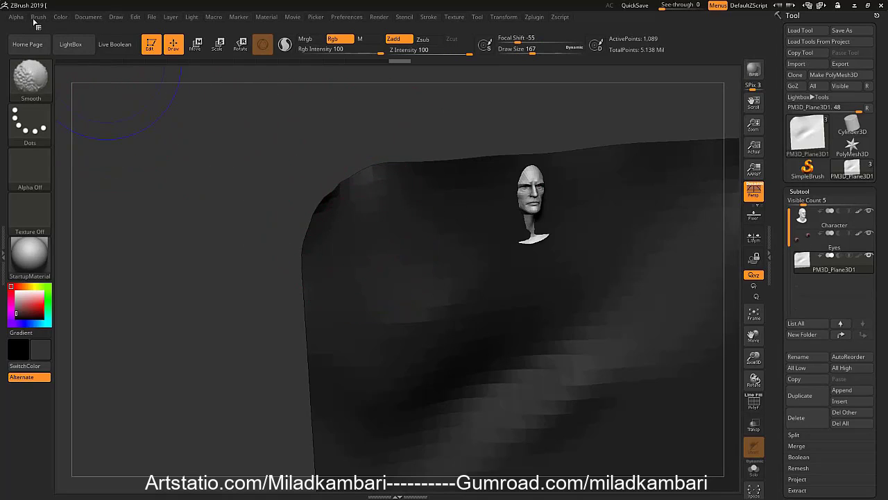
pyautogui.click(39, 18)
pyautogui.moveTo(140, 384)
pyautogui.mouseDown()
pyautogui.moveTo(144, 312)
pyautogui.moveTo(144, 367)
pyautogui.mouseUp()
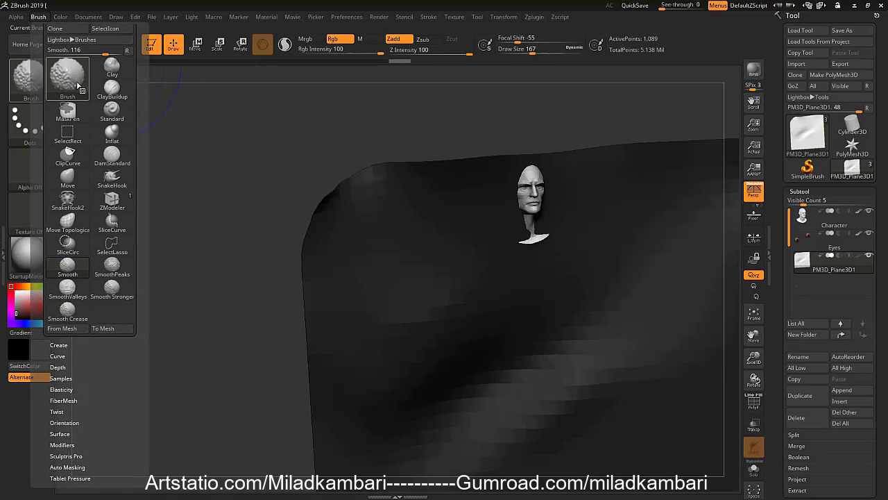
pyautogui.moveTo(135, 429)
pyautogui.mouseDown()
pyautogui.moveTo(137, 357)
pyautogui.moveTo(139, 368)
pyautogui.mouseUp()
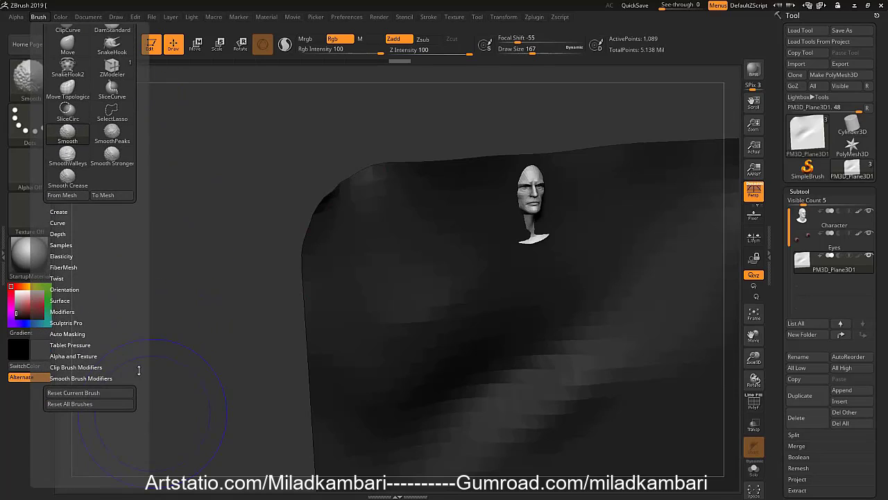
pyautogui.click(112, 377)
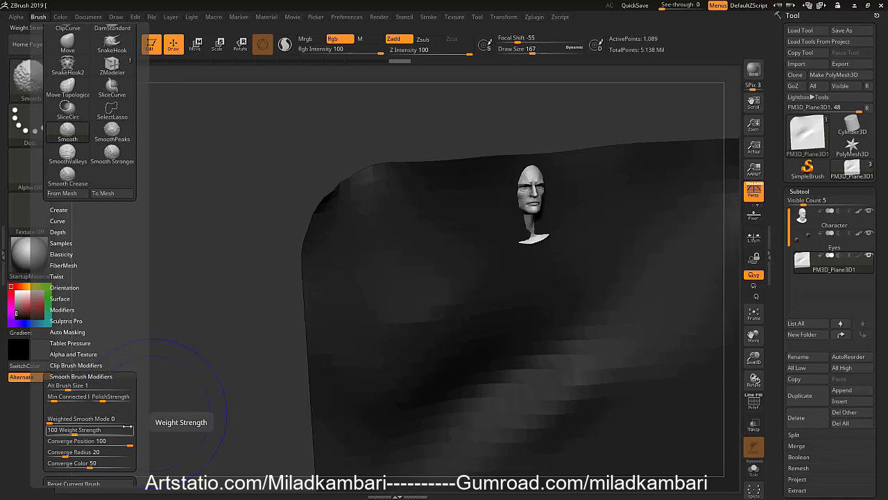
pyautogui.moveTo(137, 399); pyautogui.dragTo(139, 371)
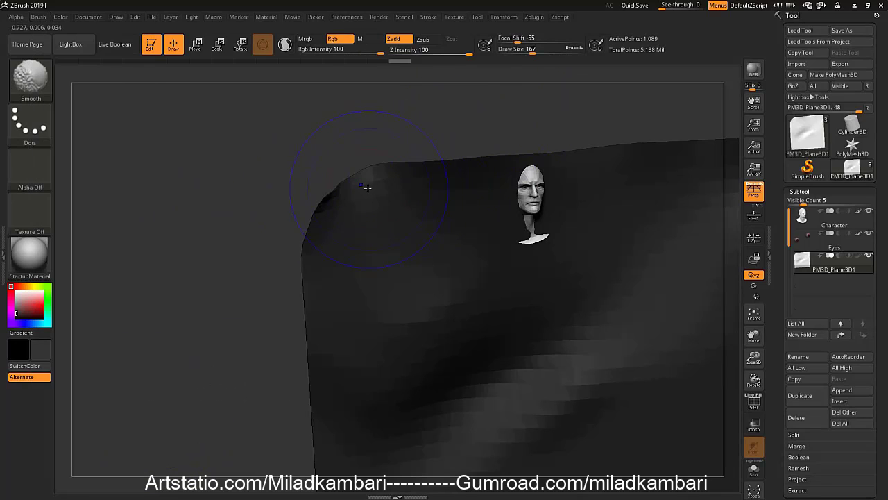
# Smooth the plane's rounded corner with the Smooth brush and set the draw size to 44
pyautogui.press(']')
pyautogui.moveTo(380, 187)
pyautogui.keyDown('shift'); pyautogui.mouseDown()
pyautogui.moveTo(390, 182)
pyautogui.moveTo(338, 272)
pyautogui.moveTo(327, 341)
pyautogui.moveTo(369, 426)
pyautogui.moveTo(595, 165)
pyautogui.moveTo(609, 268)
pyautogui.moveTo(626, 264)
pyautogui.moveTo(489, 416)
pyautogui.moveTo(504, 436)
pyautogui.moveTo(590, 195)
pyautogui.moveTo(474, 223)
pyautogui.moveTo(425, 266)
pyautogui.moveTo(458, 258)
pyautogui.moveTo(409, 274)
pyautogui.moveTo(421, 283)
pyautogui.mouseUp(); pyautogui.keyUp('shift')
pyautogui.press('s')
pyautogui.click(403, 270)
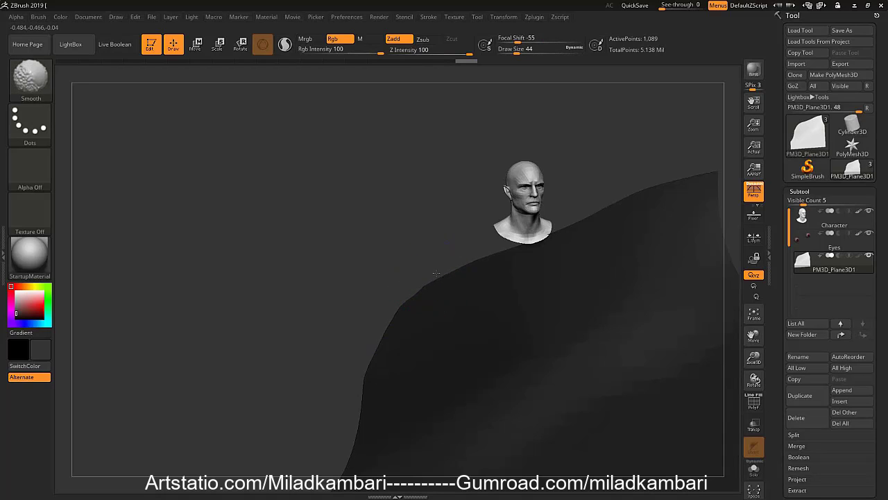
# Make the Character subtool active, show it alone, and smooth the bust's lower edge at its lowest subdivision level
pyautogui.keyDown('alt'); pyautogui.click(522, 230); pyautogui.keyUp('alt')
pyautogui.moveTo(521, 224)
pyautogui.keyDown('alt'); pyautogui.mouseDown(button='right')
pyautogui.moveTo(426, 277)
pyautogui.moveTo(446, 300)
pyautogui.mouseUp(button='right'); pyautogui.keyUp('alt')
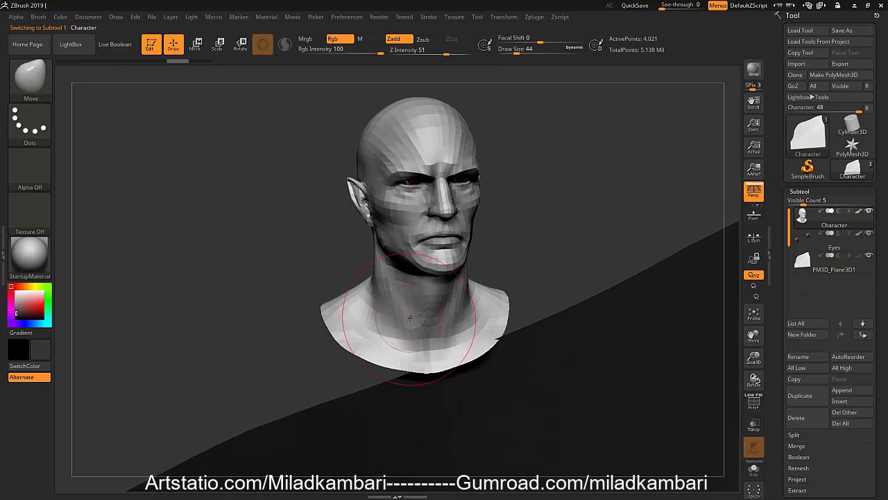
pyautogui.keyDown('ctrl'); pyautogui.moveTo(405, 319); pyautogui.dragTo(409, 351, button='right'); pyautogui.keyUp('ctrl')
pyautogui.moveTo(311, 349)
pyautogui.keyDown('shift'); pyautogui.mouseDown()
pyautogui.moveTo(304, 332)
pyautogui.moveTo(320, 347)
pyautogui.moveTo(430, 389)
pyautogui.moveTo(527, 347)
pyautogui.moveTo(557, 277)
pyautogui.moveTo(529, 317)
pyautogui.mouseUp(); pyautogui.keyUp('shift')
pyautogui.click(531, 319)
pyautogui.keyDown('ctrl'); pyautogui.moveTo(412, 319); pyautogui.dragTo(416, 345, button='right'); pyautogui.keyUp('ctrl')
pyautogui.moveTo(417, 346)
pyautogui.mouseDown(button='right')
pyautogui.moveTo(462, 337)
pyautogui.moveTo(415, 341)
pyautogui.mouseUp(button='right')
pyautogui.moveTo(361, 369)
pyautogui.keyDown('shift'); pyautogui.mouseDown()
pyautogui.moveTo(406, 380)
pyautogui.moveTo(559, 308)
pyautogui.moveTo(260, 309)
pyautogui.moveTo(356, 350)
pyautogui.moveTo(437, 351)
pyautogui.mouseUp(); pyautogui.keyUp('shift')
pyautogui.moveTo(440, 347)
pyautogui.keyDown('ctrl'); pyautogui.mouseDown(button='right')
pyautogui.moveTo(460, 270)
pyautogui.moveTo(393, 333)
pyautogui.moveTo(492, 354)
pyautogui.moveTo(509, 320)
pyautogui.mouseUp(button='right'); pyautogui.keyUp('ctrl')
# Raise the Character's subdivision level and examine the smoothed neck and the bust's rim up close
pyautogui.press('d')
pyautogui.press('d')
pyautogui.keyDown('shift'); pyautogui.moveTo(509, 321); pyautogui.dragTo(513, 344); pyautogui.keyUp('shift')
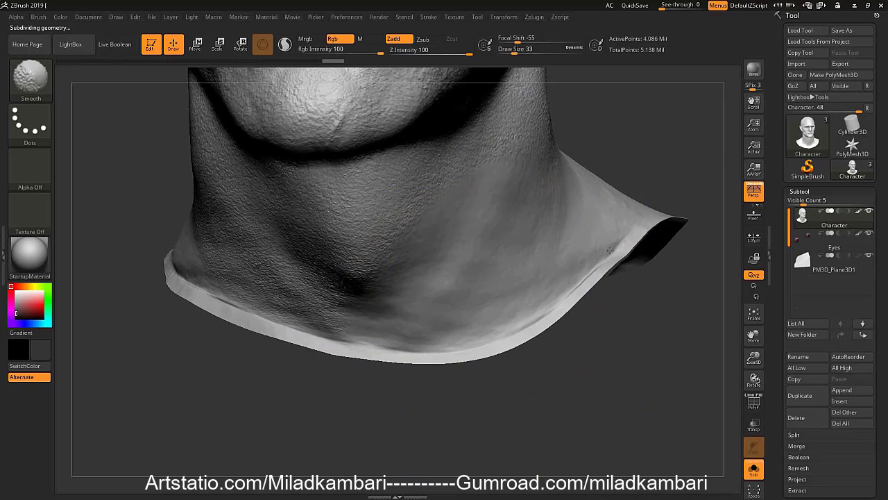
pyautogui.keyDown('shift'); pyautogui.moveTo(600, 254); pyautogui.dragTo(278, 325); pyautogui.keyUp('shift')
pyautogui.keyDown('ctrl'); pyautogui.moveTo(333, 361); pyautogui.dragTo(341, 284, button='right'); pyautogui.keyUp('ctrl')
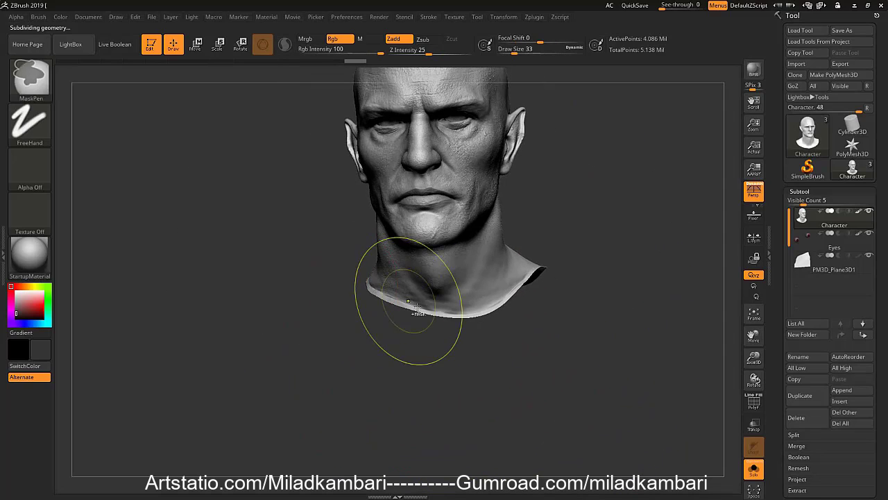
# Return the Character to its lowest subdivision level and undo the smoothing of the bust's edge
pyautogui.hotkey('ctrl', 'z')
pyautogui.hotkey('shift', 'd')
pyautogui.hotkey('shift', 'd')
pyautogui.hotkey('shift', 'd')
pyautogui.hotkey('shift', 'd')
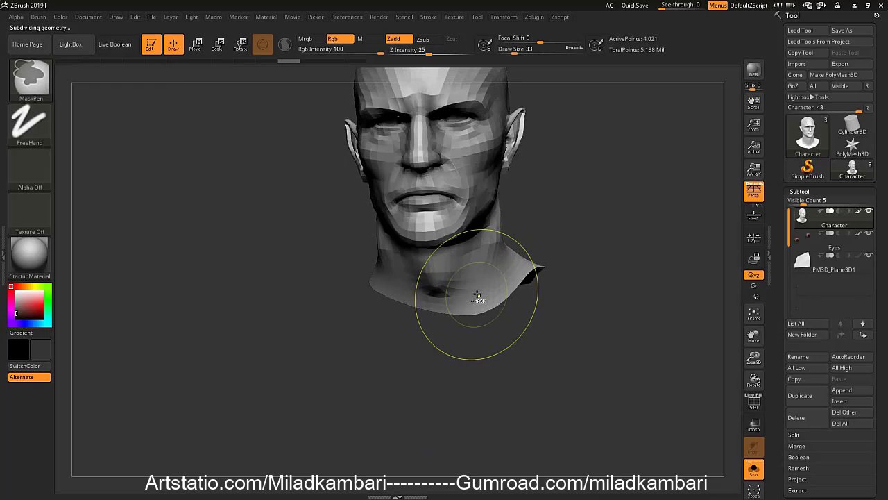
pyautogui.hotkey('ctrl', 'z')
# Adjust and smooth the bust's shoulder edge with a draw size of 54, and undo the smoothing
pyautogui.moveTo(489, 301)
pyautogui.mouseDown(button='right')
pyautogui.moveTo(540, 298)
pyautogui.moveTo(475, 307)
pyautogui.moveTo(389, 337)
pyautogui.mouseUp(button='right')
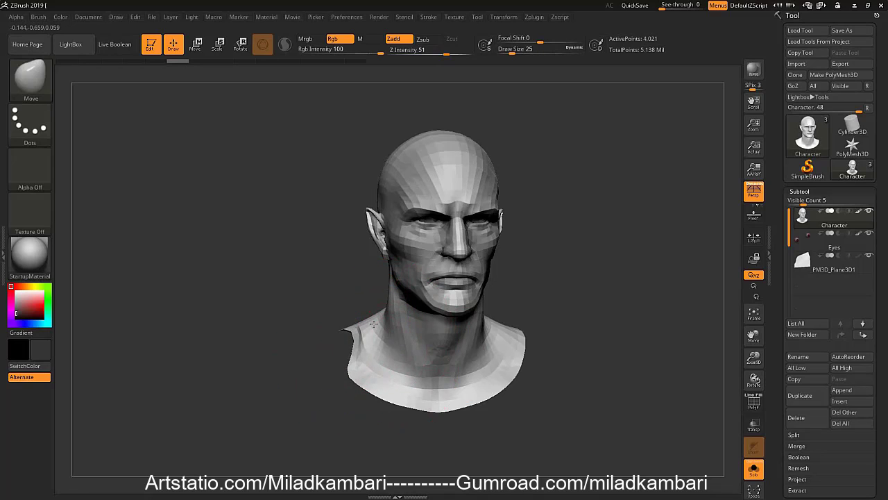
pyautogui.press(']')
pyautogui.press(']')
pyautogui.press(']')
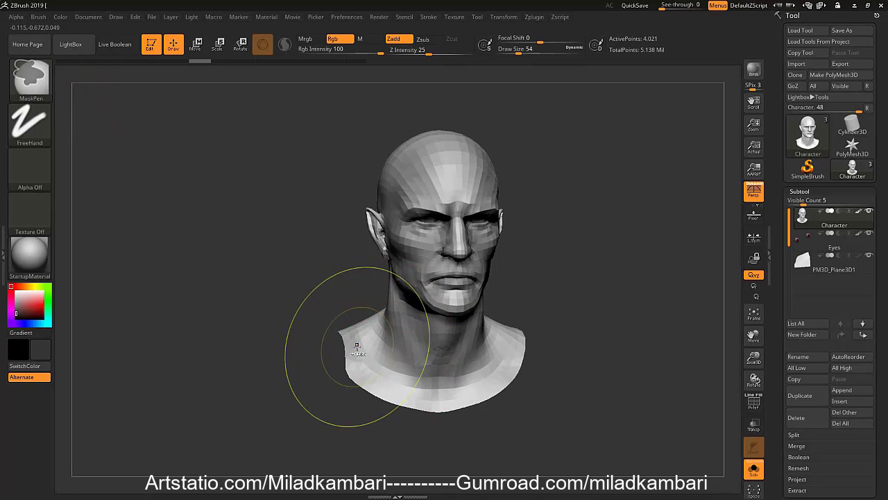
pyautogui.hotkey('ctrl', 'z')
pyautogui.moveTo(340, 343); pyautogui.dragTo(367, 331)
pyautogui.press('shift')
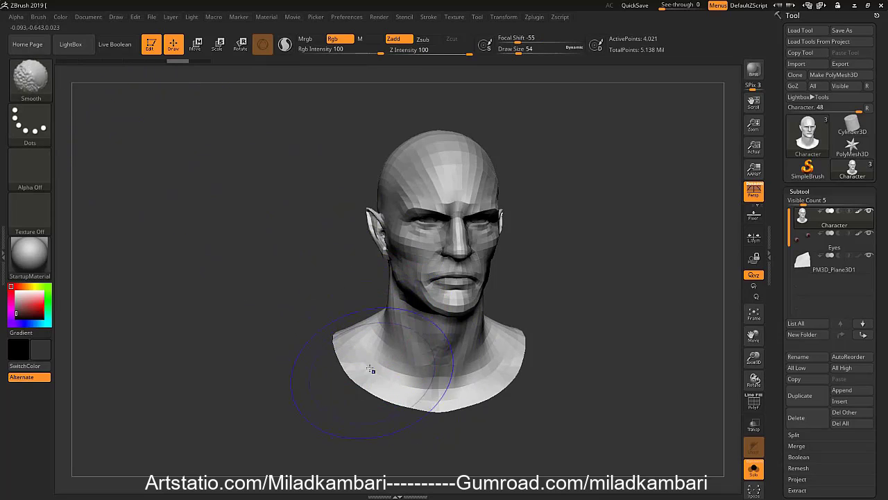
pyautogui.keyDown('shift'); pyautogui.moveTo(371, 370); pyautogui.dragTo(335, 341); pyautogui.keyUp('shift')
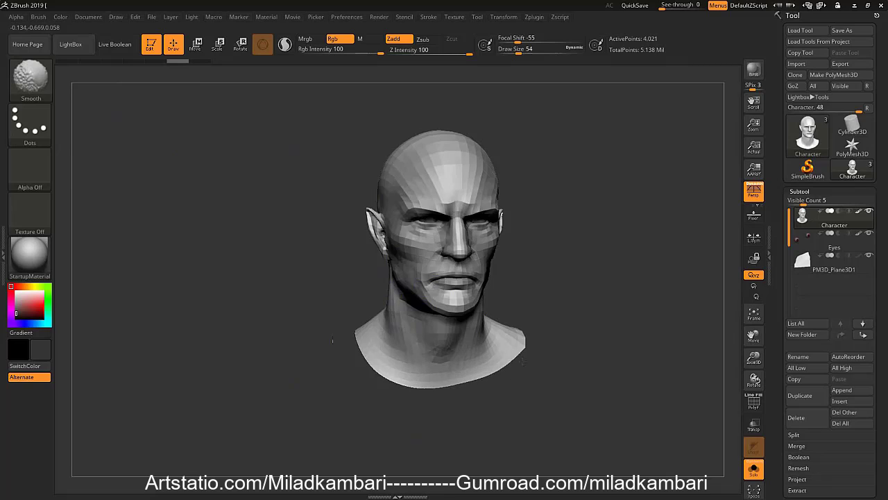
pyautogui.hotkey('ctrl', 'z')
# Apply a topological mask to the head and neck, leaving the bust's lower part unmasked
pyautogui.press('w')
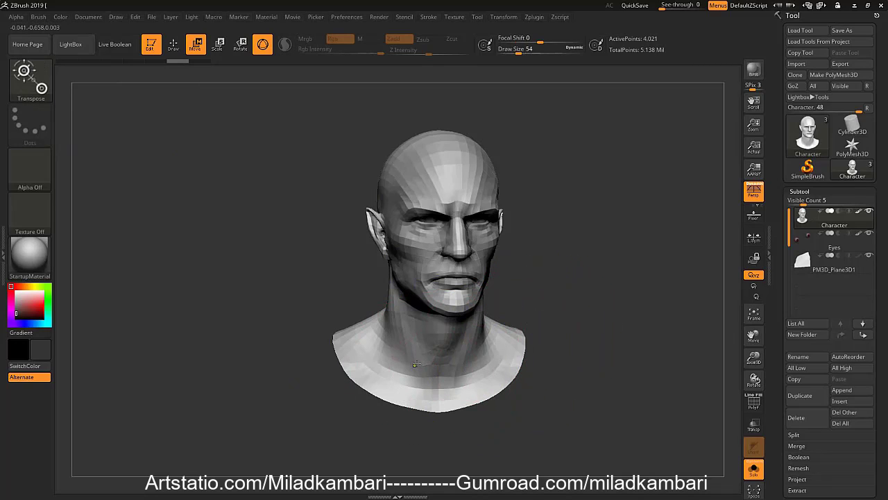
pyautogui.keyDown('ctrl'); pyautogui.moveTo(448, 373); pyautogui.dragTo(445, 349); pyautogui.keyUp('ctrl')
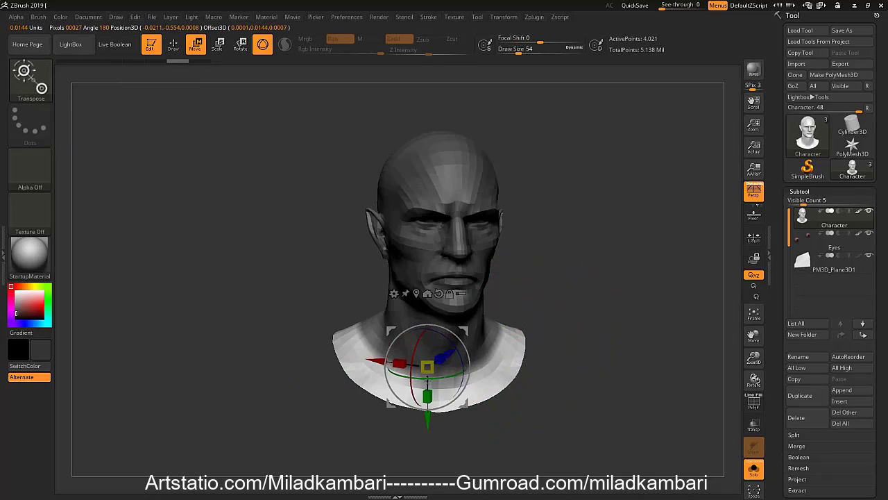
pyautogui.keyDown('ctrl'); pyautogui.click(573, 306); pyautogui.keyUp('ctrl')
pyautogui.keyDown('ctrl'); pyautogui.click(506, 371); pyautogui.keyUp('ctrl')
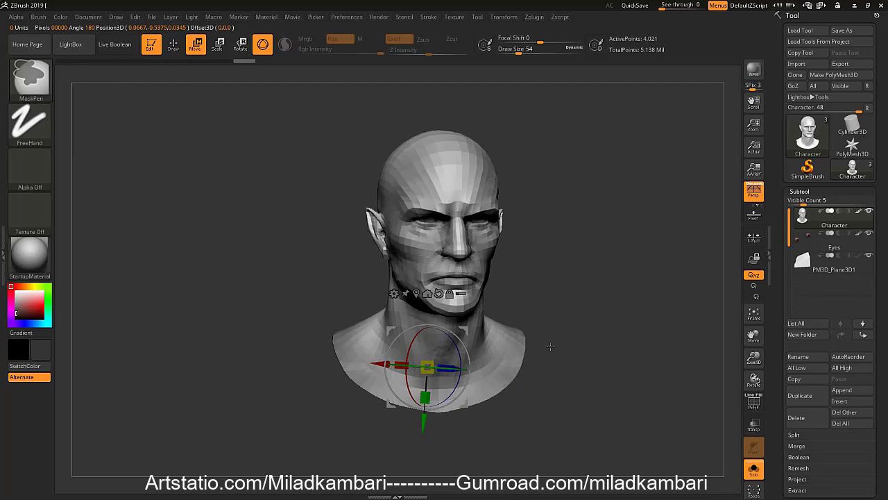
pyautogui.keyDown('ctrl'); pyautogui.click(549, 347); pyautogui.keyUp('ctrl')
# Smooth the unmasked lower part of the bust with a draw size of 629
pyautogui.press('q')
pyautogui.press('s')
pyautogui.click(533, 386)
pyautogui.moveTo(492, 378)
pyautogui.keyDown('shift'); pyautogui.mouseDown()
pyautogui.moveTo(479, 364)
pyautogui.moveTo(368, 333)
pyautogui.moveTo(471, 373)
pyautogui.moveTo(476, 357)
pyautogui.moveTo(635, 340)
pyautogui.mouseUp(); pyautogui.keyUp('shift')
pyautogui.keyDown('ctrl'); pyautogui.moveTo(569, 353); pyautogui.dragTo(553, 378); pyautogui.keyUp('ctrl')
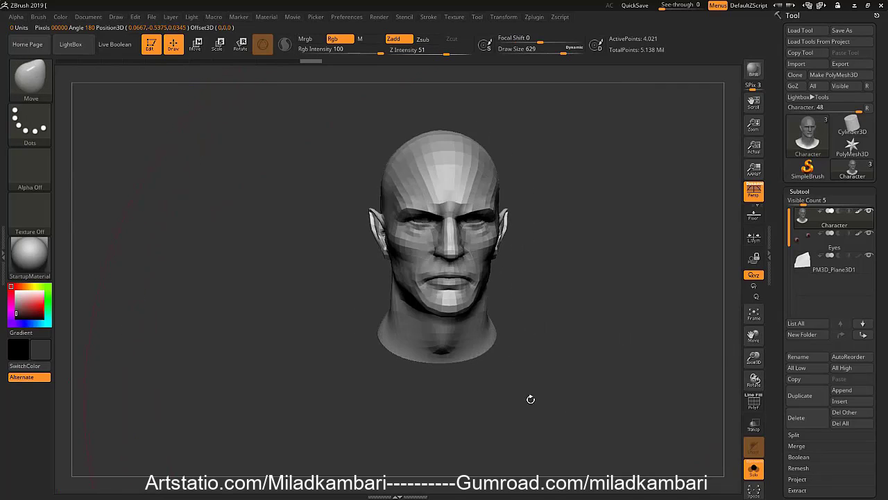
# Show the polyframe on the Character and undo the smoothing of the bust's lower part
pyautogui.hotkey('shift', 'f')
pyautogui.keyDown('alt'); pyautogui.moveTo(479, 369); pyautogui.dragTo(553, 420); pyautogui.keyUp('alt')
pyautogui.keyDown('ctrl'); pyautogui.click(545, 406); pyautogui.keyUp('ctrl')
pyautogui.hotkey('ctrl', 'z')
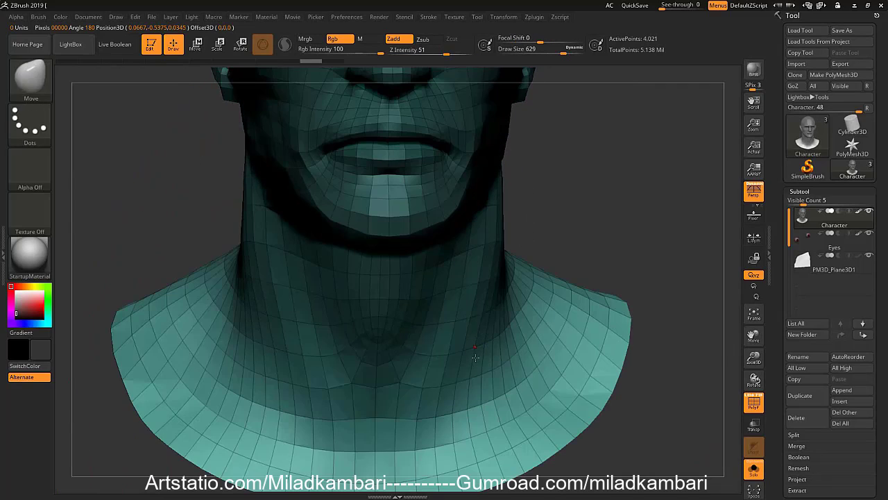
# Reapply the topological mask over the head from the side of the neck down toward the bust's edge
pyautogui.press('w')
pyautogui.moveTo(483, 348)
pyautogui.keyDown('ctrl'); pyautogui.mouseDown()
pyautogui.moveTo(493, 404)
pyautogui.moveTo(453, 359)
pyautogui.moveTo(484, 399)
pyautogui.moveTo(494, 453)
pyautogui.mouseUp(); pyautogui.keyUp('ctrl')
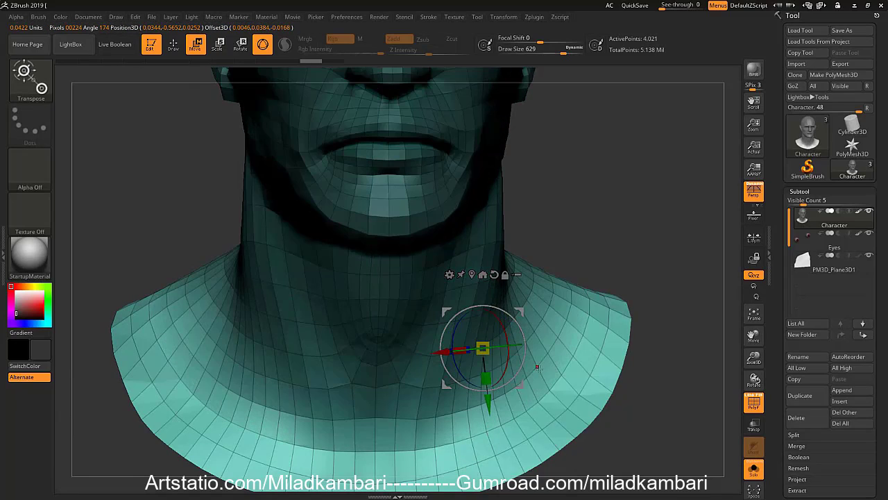
pyautogui.press('q')
# Smooth the unmasked lower part of the bust with a draw size of 1000 and clear the mask
pyautogui.keyDown('ctrl'); pyautogui.click(617, 280); pyautogui.keyUp('ctrl')
pyautogui.moveTo(611, 292)
pyautogui.keyDown('alt'); pyautogui.mouseDown()
pyautogui.moveTo(501, 342)
pyautogui.moveTo(506, 322)
pyautogui.moveTo(403, 296)
pyautogui.mouseUp(); pyautogui.keyUp('alt')
pyautogui.keyDown('ctrl'); pyautogui.click(548, 363); pyautogui.keyUp('ctrl')
pyautogui.keyDown('ctrl'); pyautogui.click(484, 278); pyautogui.keyUp('ctrl')
pyautogui.moveTo(548, 289); pyautogui.dragTo(548, 306)
pyautogui.press('s')
pyautogui.moveTo(485, 323)
pyautogui.mouseDown()
pyautogui.moveTo(514, 324)
pyautogui.moveTo(464, 324)
pyautogui.mouseUp()
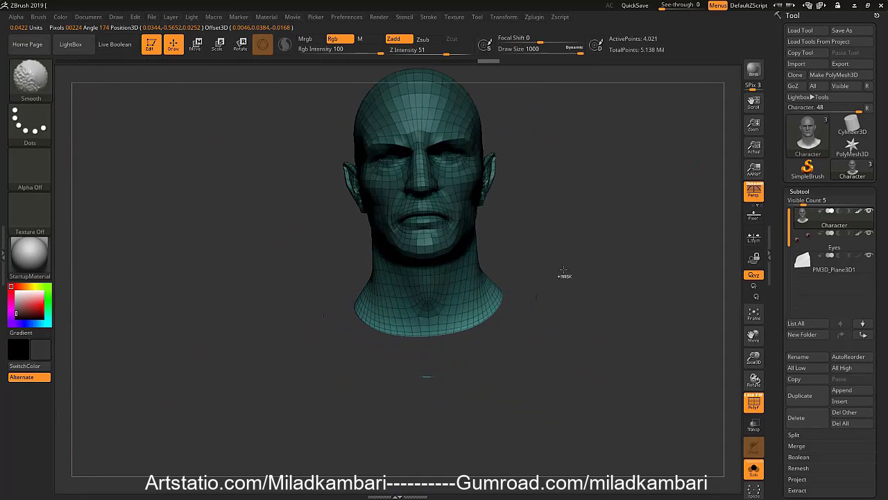
pyautogui.keyDown('ctrl'); pyautogui.moveTo(565, 276); pyautogui.dragTo(557, 286); pyautogui.keyUp('ctrl')
# Set the Move brush's draw size to 33 and enable posable symmetry for the Character
pyautogui.press('s')
pyautogui.moveTo(499, 304); pyautogui.dragTo(465, 305)
pyautogui.moveTo(466, 307)
pyautogui.mouseDown(button='right')
pyautogui.moveTo(484, 319)
pyautogui.moveTo(478, 312)
pyautogui.mouseUp(button='right')
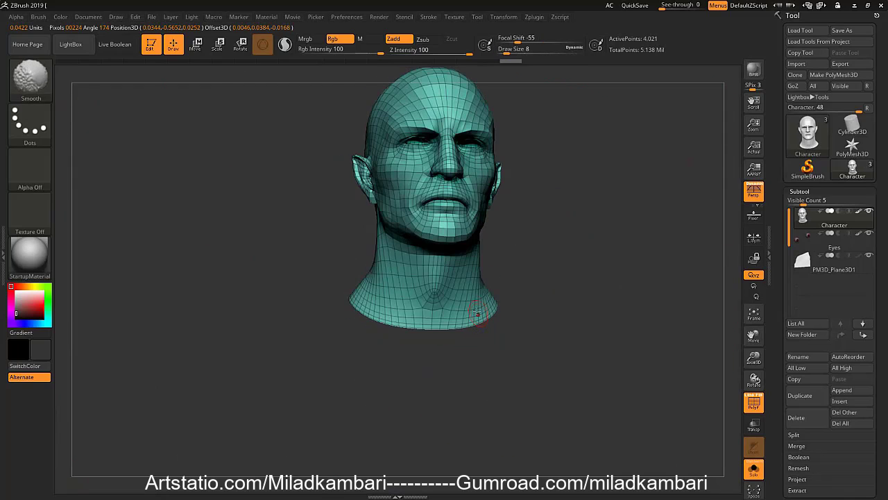
pyautogui.press('s')
pyautogui.moveTo(473, 307); pyautogui.dragTo(470, 300)
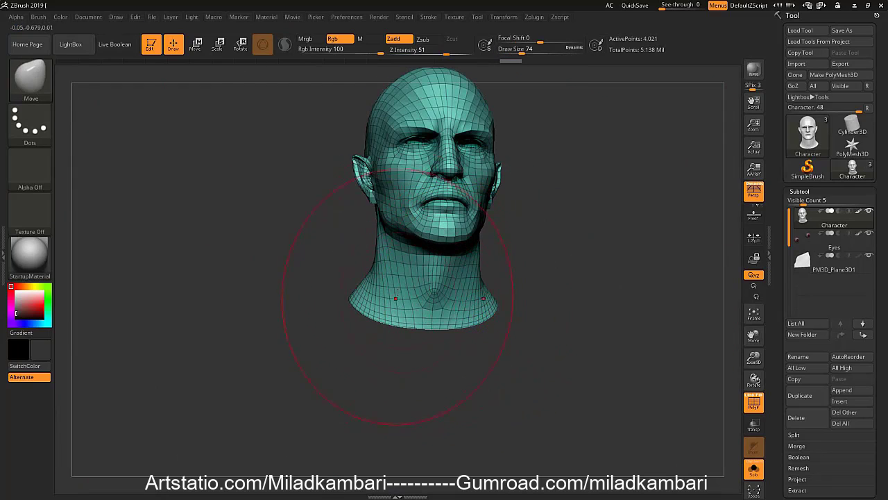
pyautogui.moveTo(482, 275)
pyautogui.mouseDown(button='right')
pyautogui.moveTo(438, 352)
pyautogui.moveTo(418, 352)
pyautogui.mouseUp(button='right')
pyautogui.press('s')
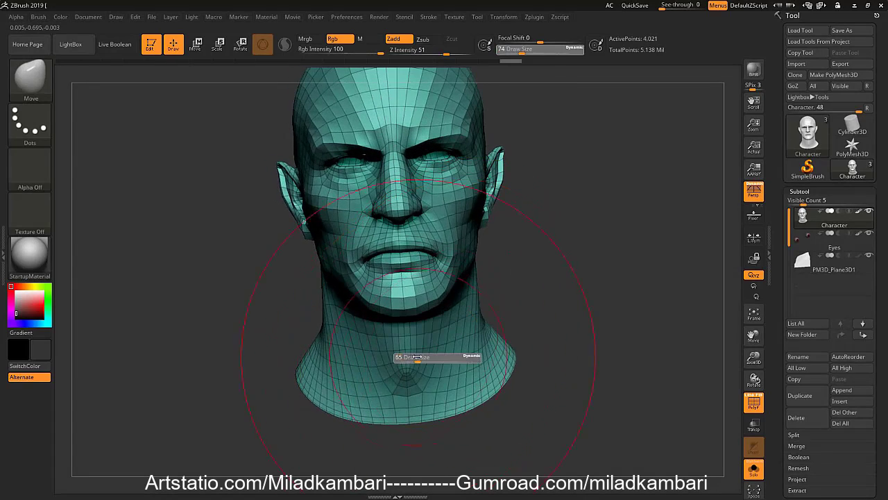
pyautogui.moveTo(418, 354); pyautogui.dragTo(415, 349)
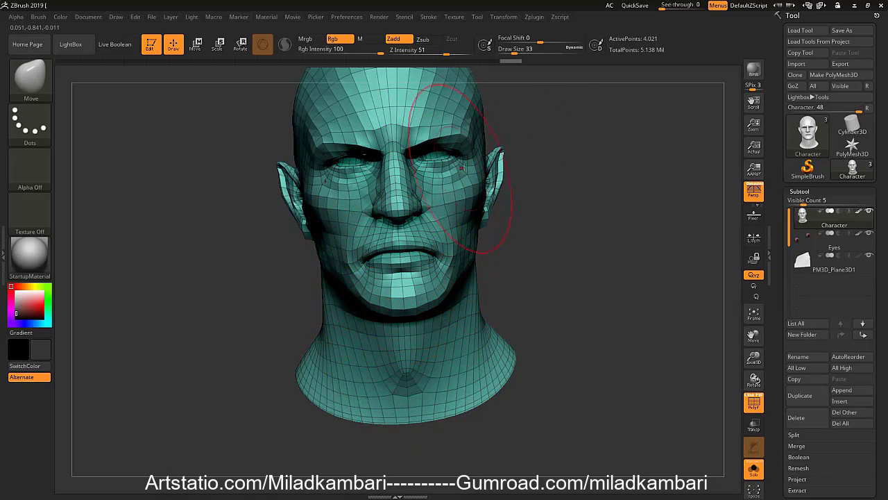
pyautogui.click(507, 18)
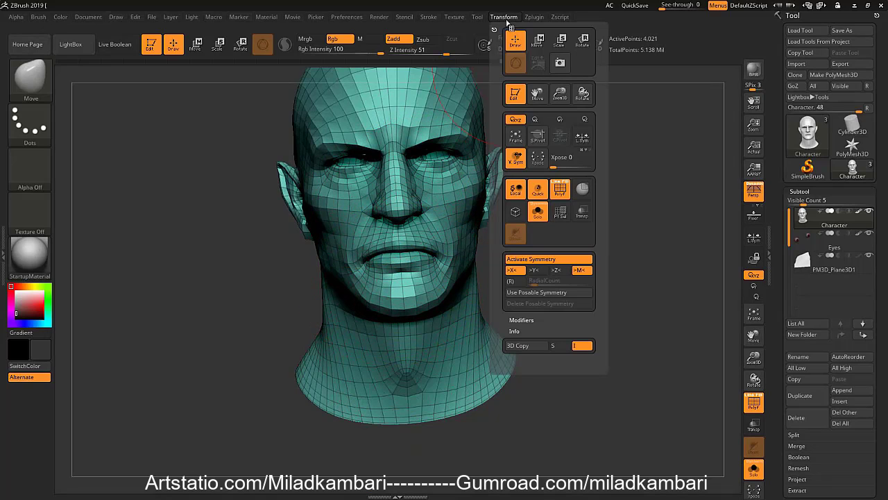
pyautogui.click(528, 293)
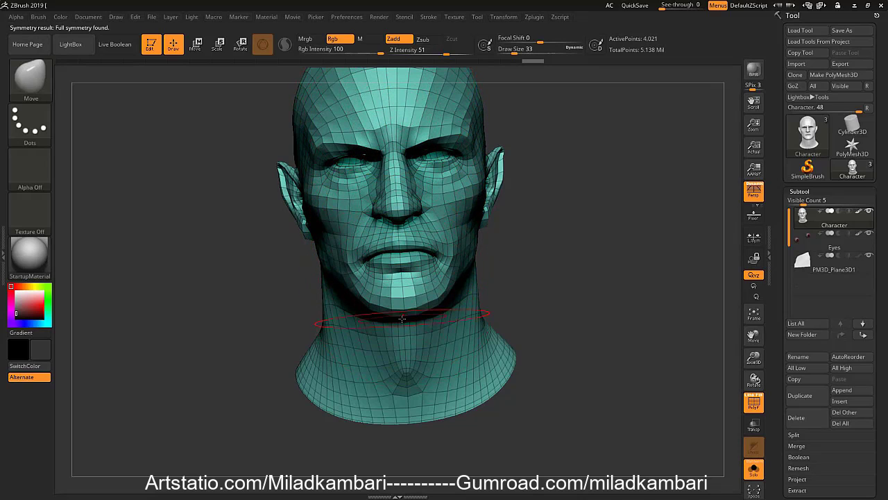
# Try to push the side of the neck inward with the Move brush at a draw size of 49, and undo the stroke
pyautogui.press('s')
pyautogui.press('s')
pyautogui.moveTo(459, 352); pyautogui.dragTo(462, 351)
pyautogui.press('s')
pyautogui.moveTo(480, 320); pyautogui.dragTo(482, 320)
pyautogui.moveTo(494, 333)
pyautogui.mouseDown()
pyautogui.moveTo(471, 342)
pyautogui.moveTo(464, 333)
pyautogui.mouseUp()
pyautogui.hotkey('ctrl', 'z')
pyautogui.moveTo(462, 331); pyautogui.dragTo(478, 319, button='right')
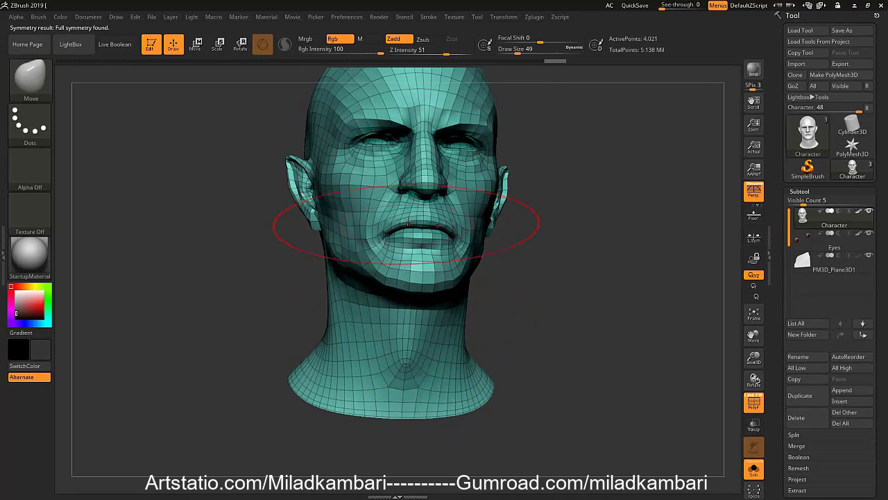
# Activate the ClayBuildup brush, hide the polyframe, and raise the Character's subdivision level to restore its fine skin detail
pyautogui.press('b')
pyautogui.press('c')
pyautogui.press('b')
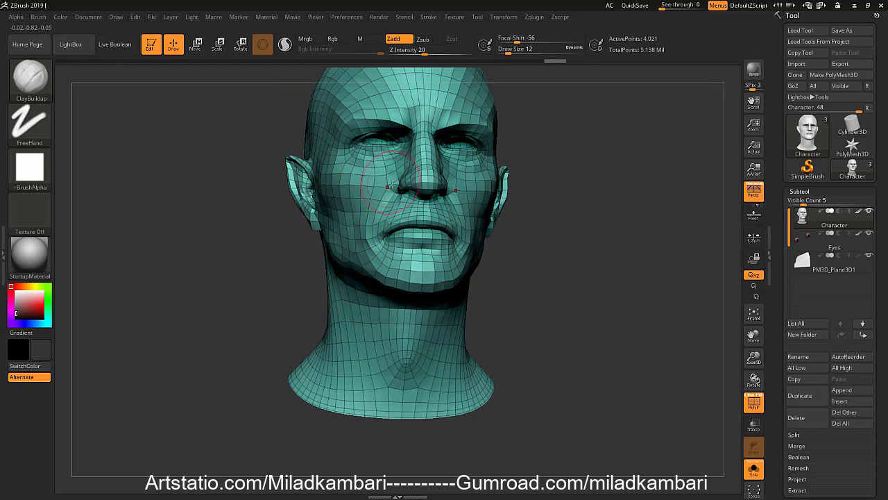
pyautogui.hotkey('shift', 'f')
pyautogui.press('d')
pyautogui.press('d')
pyautogui.press('d')
pyautogui.press('d')
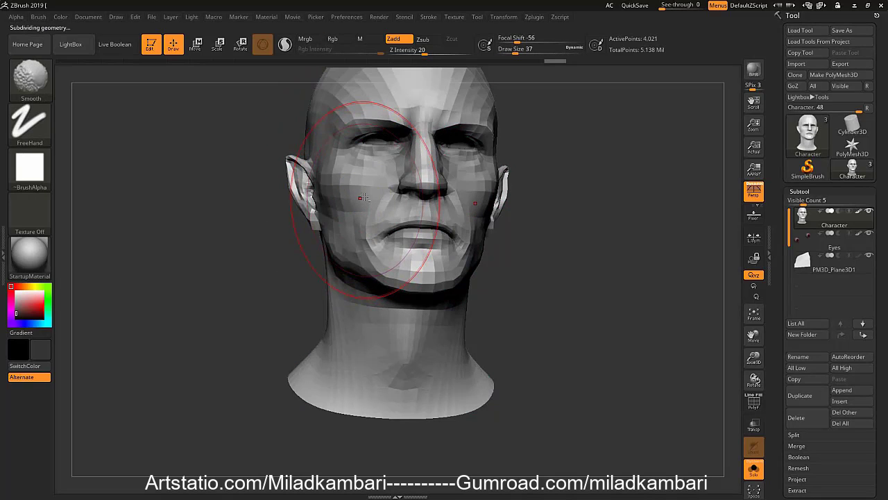
# Adjust the side of the neck with the Move brush at a draw size of 25, and activate the Standard brush
pyautogui.keyDown('shift'); pyautogui.moveTo(342, 298); pyautogui.dragTo(339, 318); pyautogui.keyUp('shift')
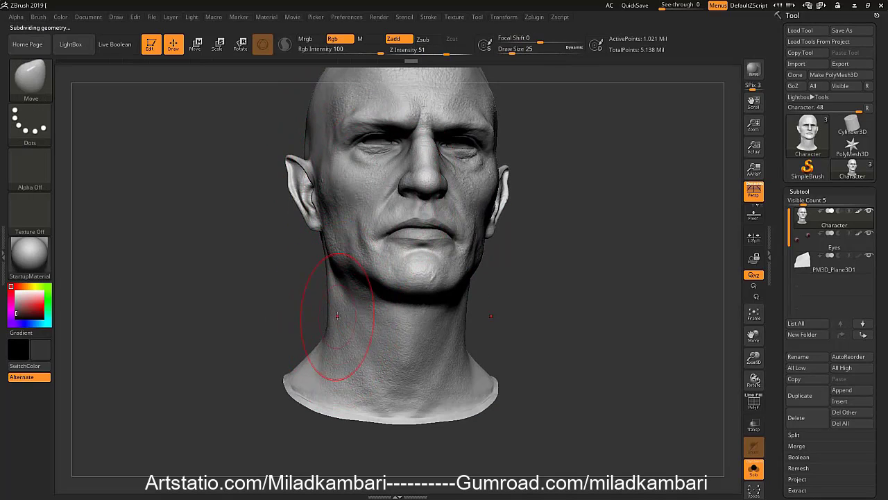
pyautogui.moveTo(340, 317); pyautogui.dragTo(350, 312, button='right')
pyautogui.press('b')
pyautogui.press('s')
pyautogui.press('t')
pyautogui.press('space')
pyautogui.moveTo(351, 313); pyautogui.dragTo(340, 312)
# Inspect the head and neck from the side and activate the Smooth brush with a draw size of 18
pyautogui.moveTo(312, 306); pyautogui.dragTo(355, 297, button='right')
pyautogui.press('[')
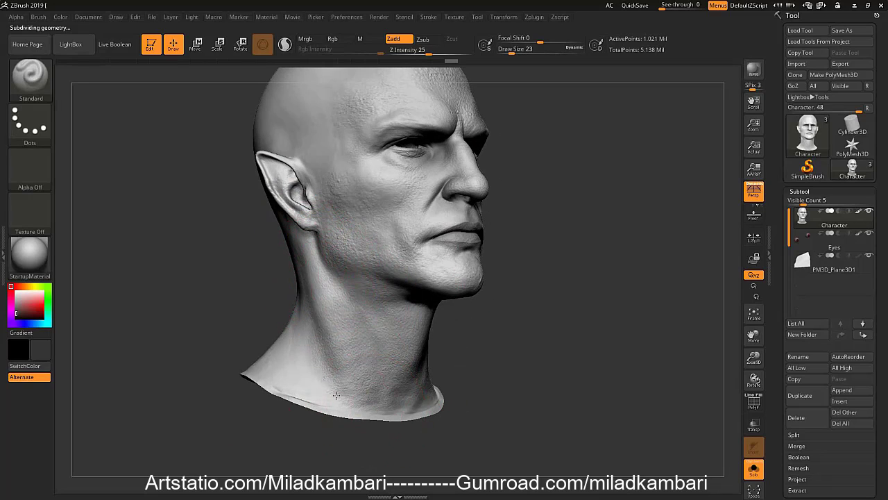
pyautogui.moveTo(351, 348)
pyautogui.mouseDown(button='right')
pyautogui.moveTo(298, 347)
pyautogui.moveTo(345, 346)
pyautogui.mouseUp(button='right')
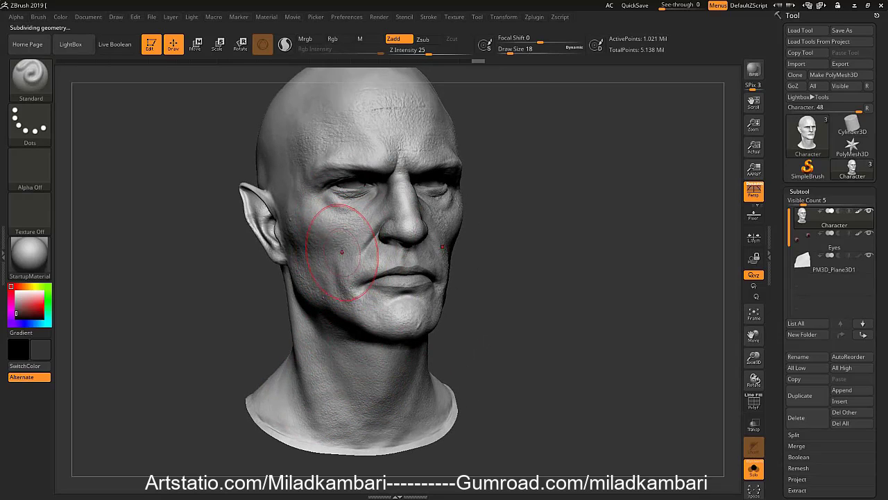
pyautogui.press('shift')
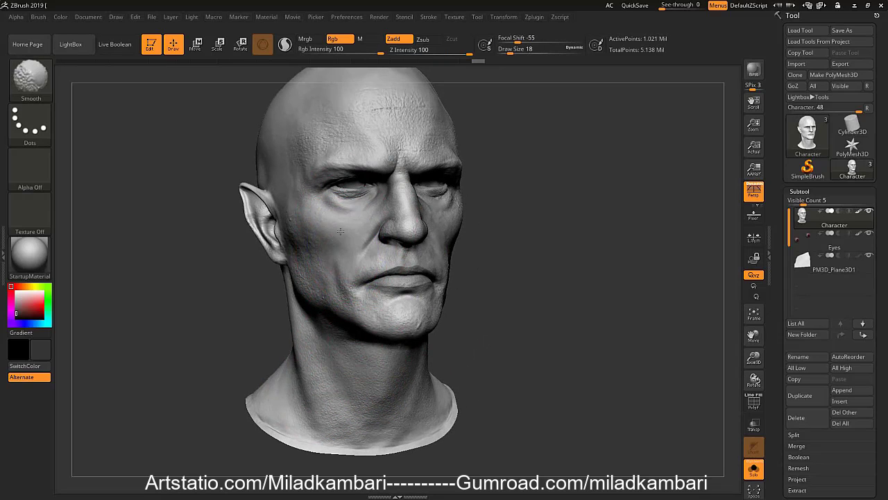